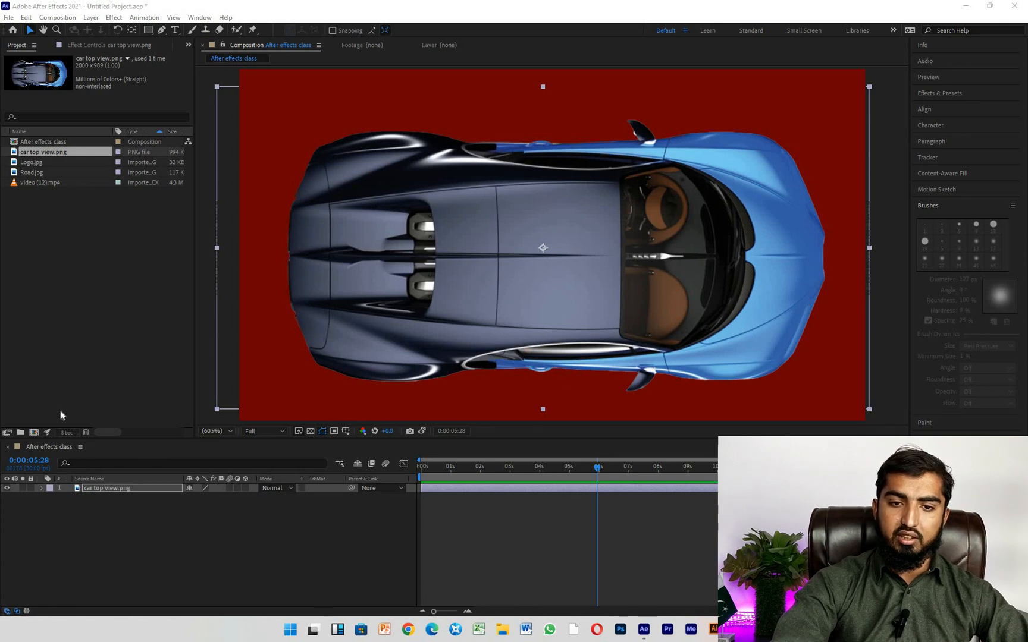
At the start of the timeline, scale the car image down to about 13.7% and place it near the composition's left edge.
{"action": "left_click_drag", "start_coordinate": [599, 469], "coordinate": [411, 455]}
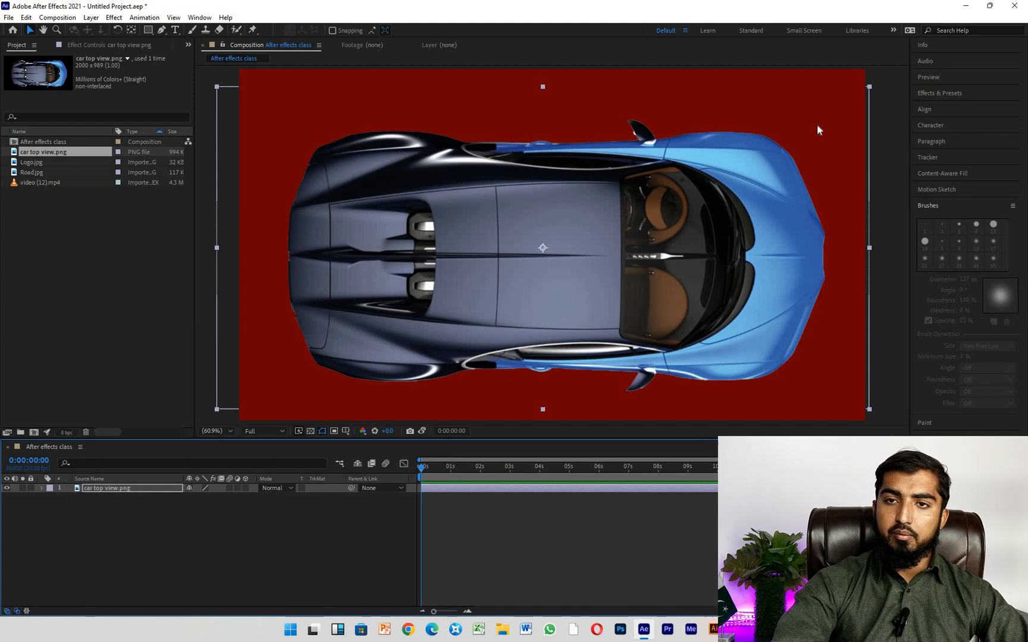
{"action": "left_click_drag", "start_coordinate": [869, 87], "coordinate": [312, 245]}
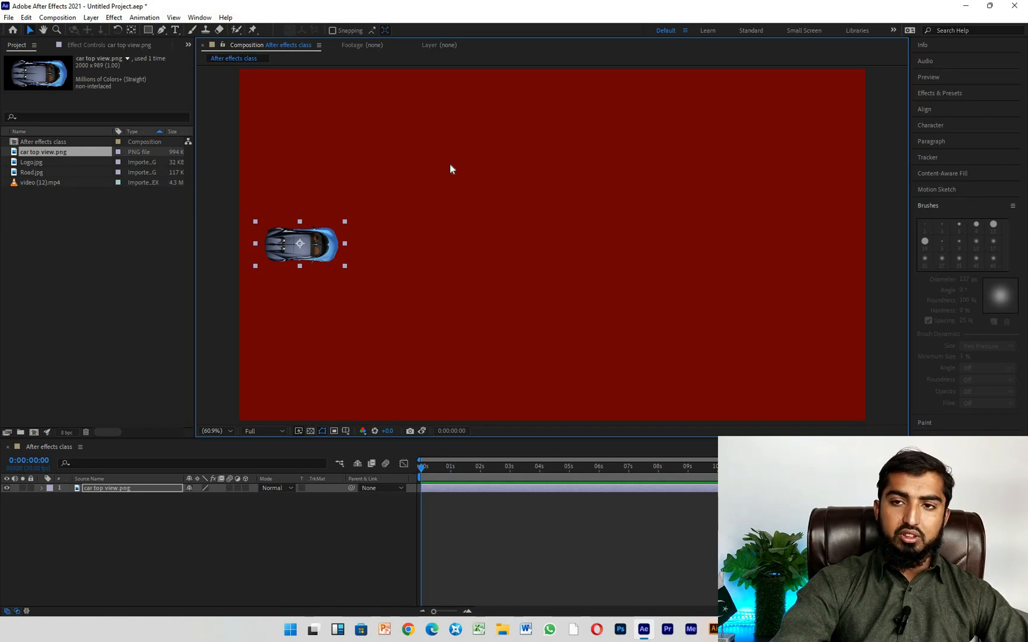
Hide the Motion Sketch panel and display it again so its capture settings are open.
{"action": "left_click", "coordinate": [943, 191]}
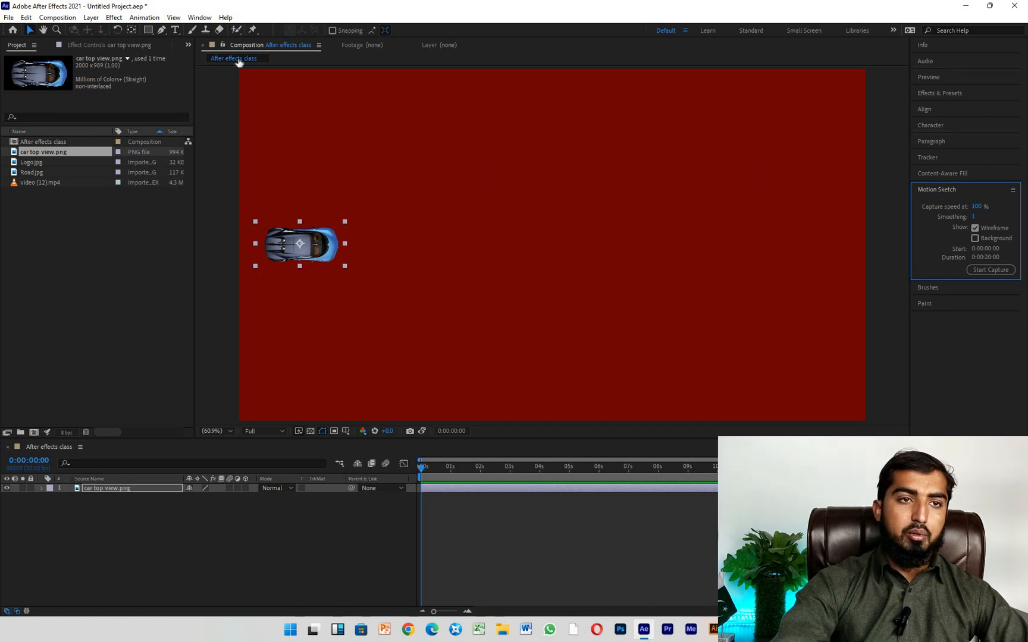
{"action": "left_click", "coordinate": [179, 17]}
{"action": "mouse_move", "coordinate": [191, 23]}
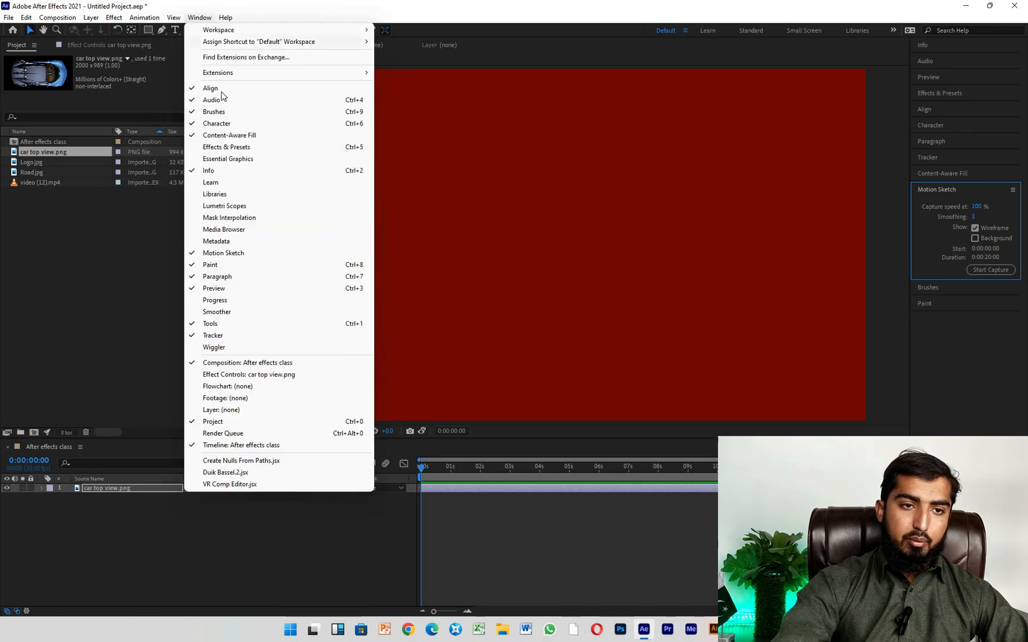
{"action": "left_click", "coordinate": [200, 254]}
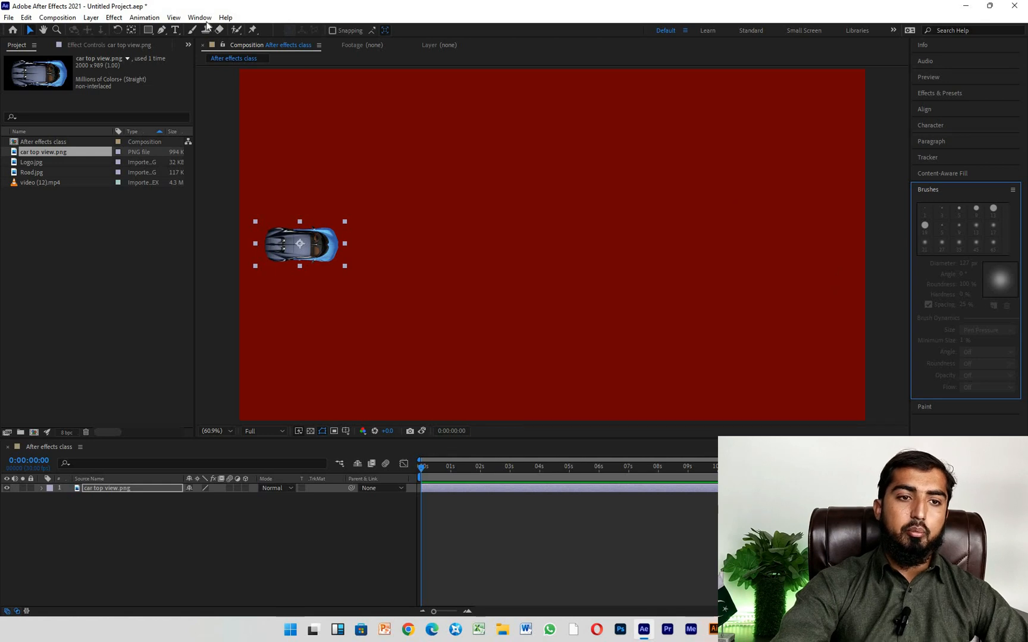
{"action": "left_click", "coordinate": [200, 18]}
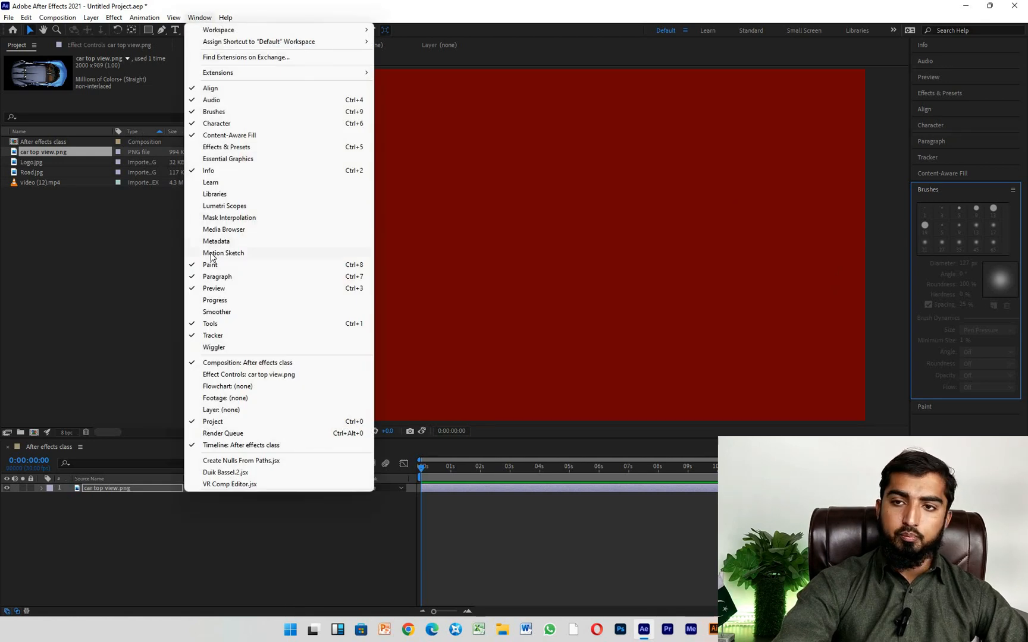
{"action": "left_click", "coordinate": [212, 254]}
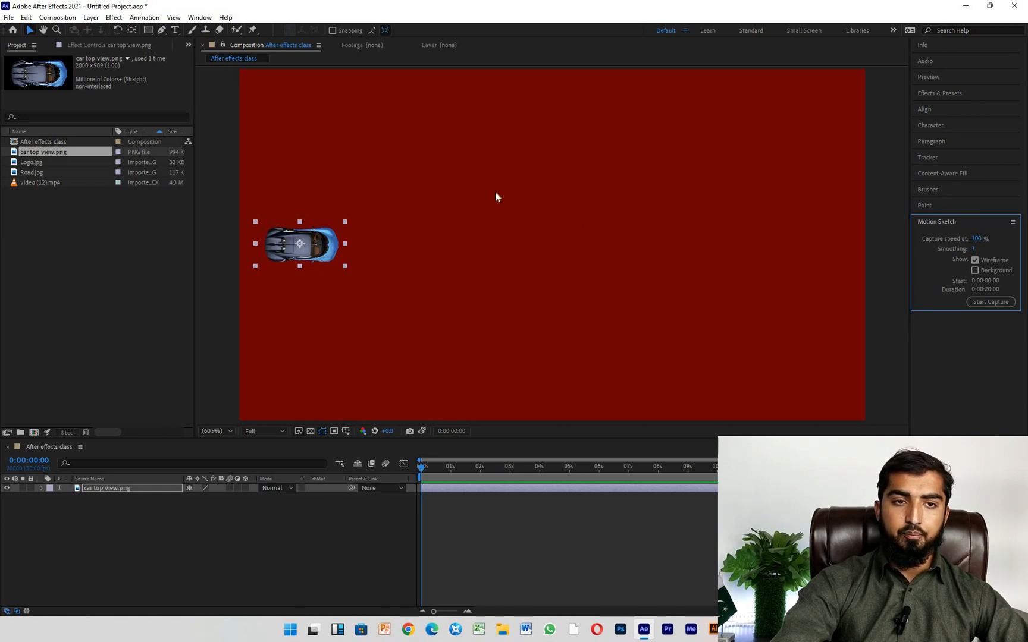
Capture a freehand looping motion path for the car with Motion Sketch, starting near the composition's left edge.
{"action": "left_click_drag", "start_coordinate": [299, 243], "coordinate": [292, 249]}
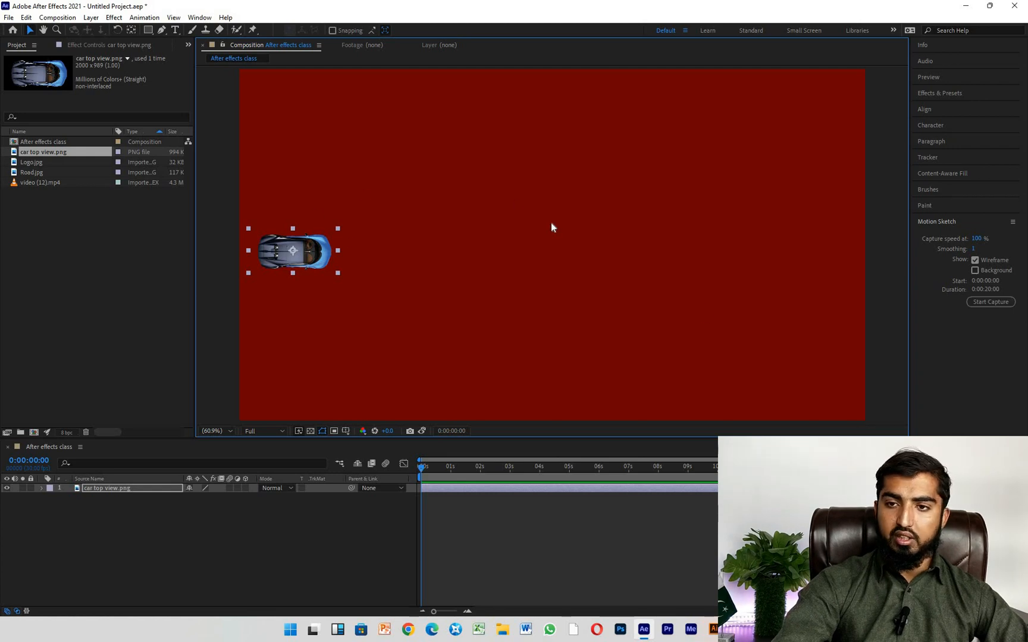
{"action": "left_click", "coordinate": [990, 301]}
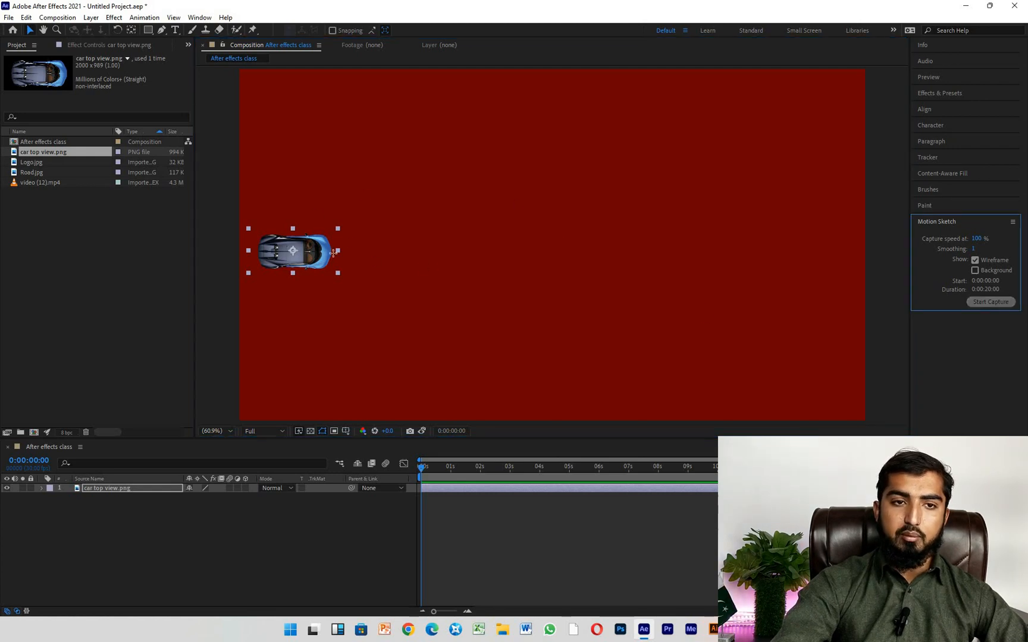
{"action": "mouse_move", "coordinate": [292, 250]}
{"action": "left_mouse_down"}
{"action": "mouse_move", "coordinate": [354, 196]}
{"action": "mouse_move", "coordinate": [415, 168]}
{"action": "mouse_move", "coordinate": [516, 200]}
{"action": "mouse_move", "coordinate": [546, 260]}
{"action": "mouse_move", "coordinate": [503, 303]}
{"action": "mouse_move", "coordinate": [415, 255]}
{"action": "mouse_move", "coordinate": [433, 176]}
{"action": "mouse_move", "coordinate": [493, 138]}
{"action": "mouse_move", "coordinate": [621, 136]}
{"action": "mouse_move", "coordinate": [760, 181]}
{"action": "mouse_move", "coordinate": [854, 149]}
{"action": "mouse_move", "coordinate": [849, 94]}
{"action": "mouse_move", "coordinate": [789, 66]}
{"action": "mouse_move", "coordinate": [711, 97]}
{"action": "mouse_move", "coordinate": [728, 281]}
{"action": "mouse_move", "coordinate": [665, 357]}
{"action": "mouse_move", "coordinate": [556, 380]}
{"action": "mouse_move", "coordinate": [423, 351]}
{"action": "mouse_move", "coordinate": [368, 285]}
{"action": "mouse_move", "coordinate": [394, 207]}
{"action": "mouse_move", "coordinate": [517, 188]}
{"action": "mouse_move", "coordinate": [715, 211]}
{"action": "mouse_move", "coordinate": [806, 280]}
{"action": "mouse_move", "coordinate": [803, 343]}
{"action": "mouse_move", "coordinate": [657, 349]}
{"action": "mouse_move", "coordinate": [541, 297]}
{"action": "mouse_move", "coordinate": [478, 134]}
{"action": "mouse_move", "coordinate": [375, 136]}
{"action": "mouse_move", "coordinate": [308, 214]}
{"action": "mouse_move", "coordinate": [309, 291]}
{"action": "mouse_move", "coordinate": [377, 342]}
{"action": "mouse_move", "coordinate": [544, 315]}
{"action": "mouse_move", "coordinate": [632, 196]}
{"action": "mouse_move", "coordinate": [615, 118]}
{"action": "mouse_move", "coordinate": [521, 92]}
{"action": "mouse_move", "coordinate": [463, 172]}
{"action": "mouse_move", "coordinate": [414, 302]}
{"action": "mouse_move", "coordinate": [368, 354]}
{"action": "mouse_move", "coordinate": [288, 298]}
{"action": "mouse_move", "coordinate": [291, 148]}
{"action": "mouse_move", "coordinate": [348, 112]}
{"action": "mouse_move", "coordinate": [432, 209]}
{"action": "mouse_move", "coordinate": [515, 336]}
{"action": "mouse_move", "coordinate": [688, 344]}
{"action": "mouse_move", "coordinate": [797, 250]}
{"action": "mouse_move", "coordinate": [791, 170]}
{"action": "mouse_move", "coordinate": [698, 133]}
{"action": "mouse_move", "coordinate": [635, 210]}
{"action": "mouse_move", "coordinate": [638, 313]}
{"action": "mouse_move", "coordinate": [610, 375]}
{"action": "mouse_move", "coordinate": [484, 393]}
{"action": "mouse_move", "coordinate": [407, 332]}
{"action": "mouse_move", "coordinate": [388, 243]}
{"action": "mouse_move", "coordinate": [426, 179]}
{"action": "mouse_move", "coordinate": [528, 156]}
{"action": "mouse_move", "coordinate": [687, 262]}
{"action": "mouse_move", "coordinate": [825, 276]}
{"action": "mouse_move", "coordinate": [883, 186]}
{"action": "mouse_move", "coordinate": [813, 128]}
{"action": "mouse_move", "coordinate": [629, 196]}
{"action": "mouse_move", "coordinate": [438, 312]}
{"action": "mouse_move", "coordinate": [351, 303]}
{"action": "mouse_move", "coordinate": [301, 203]}
{"action": "mouse_move", "coordinate": [320, 110]}
{"action": "mouse_move", "coordinate": [354, 89]}
{"action": "mouse_move", "coordinate": [480, 180]}
{"action": "mouse_move", "coordinate": [590, 303]}
{"action": "mouse_move", "coordinate": [727, 318]}
{"action": "mouse_move", "coordinate": [800, 275]}
{"action": "mouse_move", "coordinate": [801, 209]}
{"action": "mouse_move", "coordinate": [685, 192]}
{"action": "mouse_move", "coordinate": [606, 292]}
{"action": "mouse_move", "coordinate": [556, 320]}
{"action": "mouse_move", "coordinate": [436, 337]}
{"action": "mouse_move", "coordinate": [375, 274]}
{"action": "mouse_move", "coordinate": [410, 178]}
{"action": "left_mouse_up"}
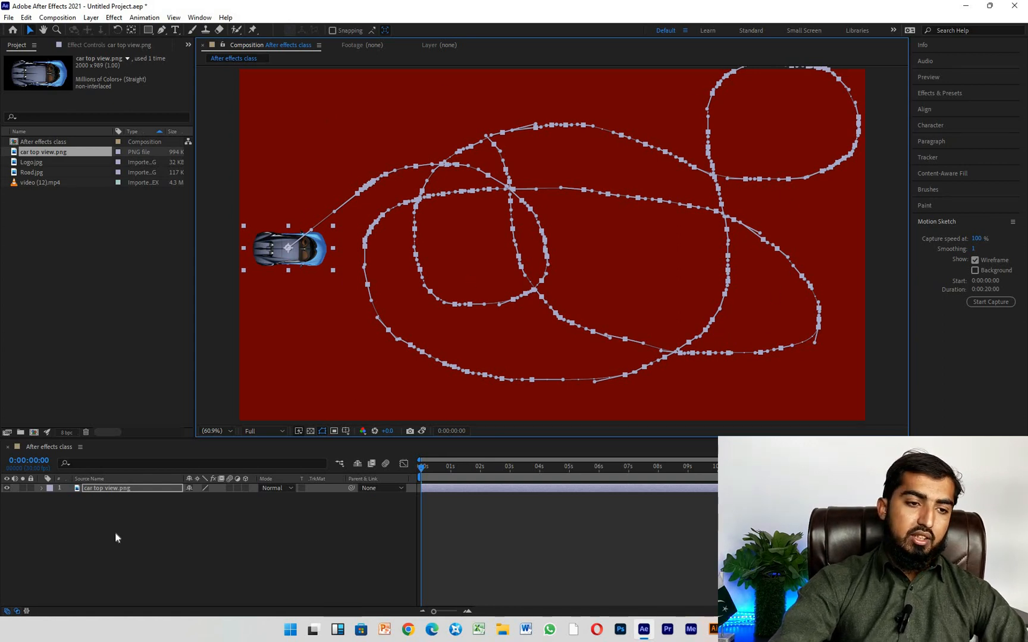
Reveal the car layer's transform properties, preview the captured motion, and return to the start of the timeline.
{"action": "left_click", "coordinate": [42, 488]}
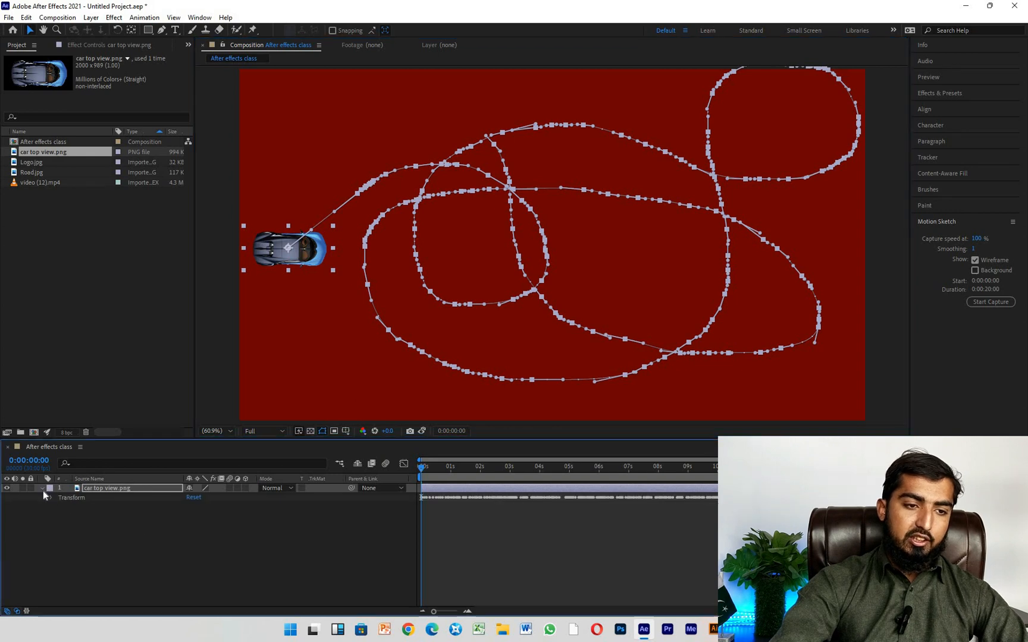
{"action": "left_click", "coordinate": [52, 498]}
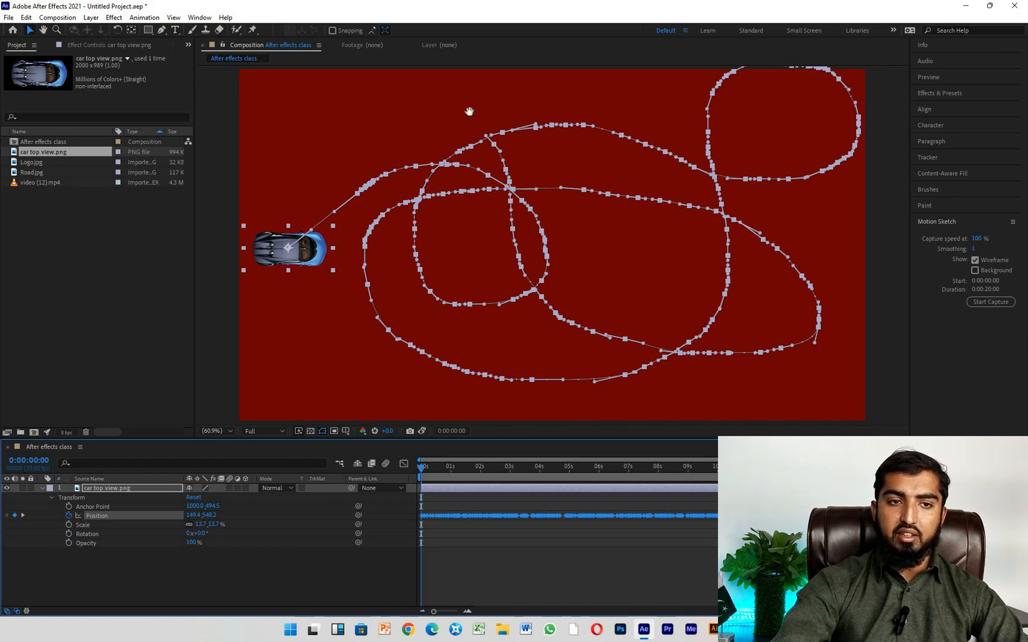
{"action": "key", "text": "space"}
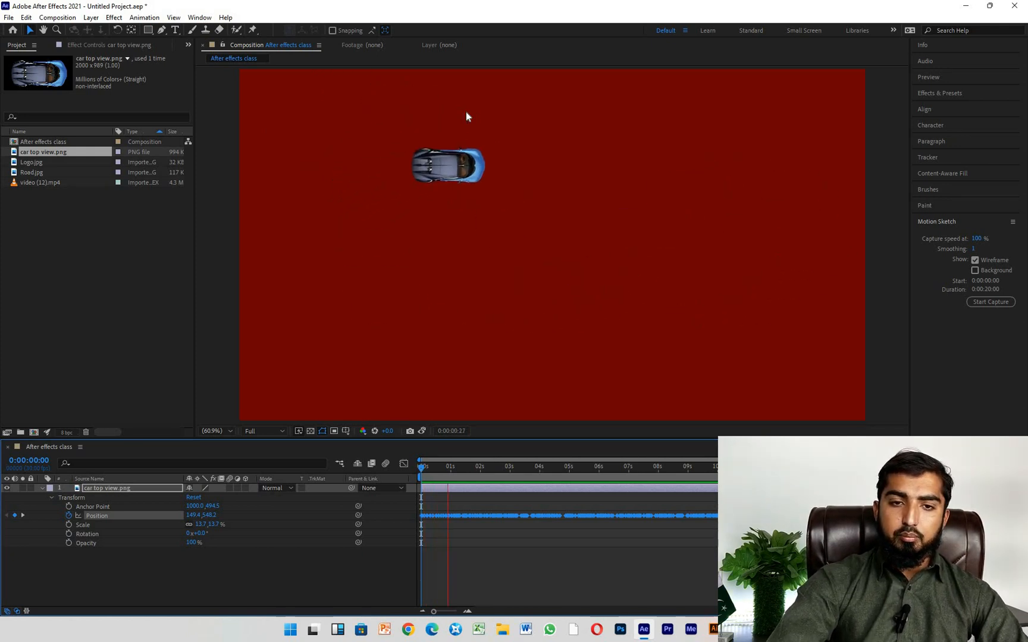
{"action": "key", "text": "space"}
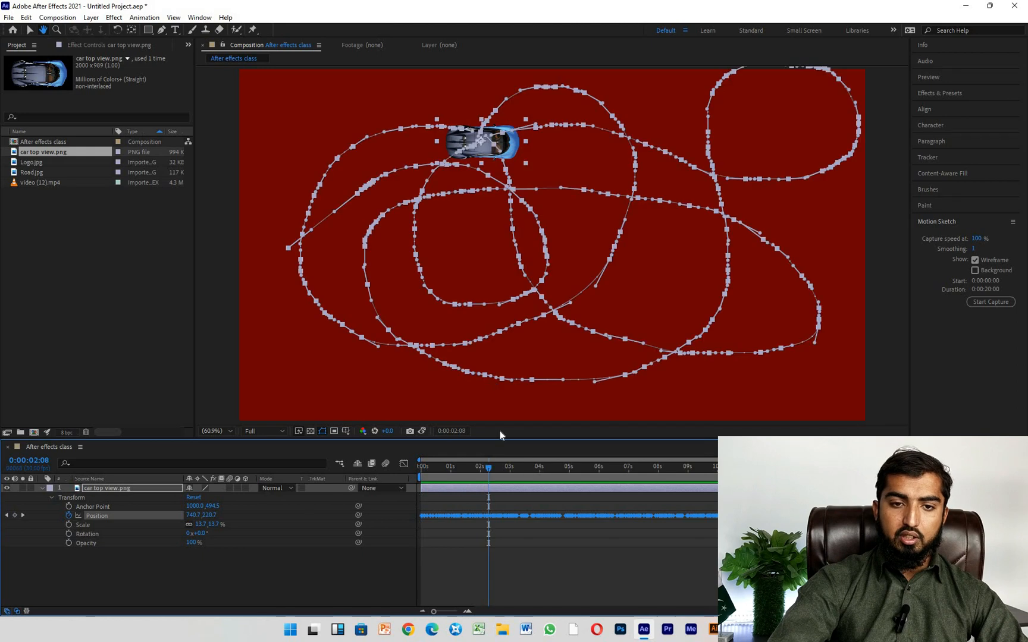
{"action": "left_click_drag", "start_coordinate": [446, 465], "coordinate": [420, 465]}
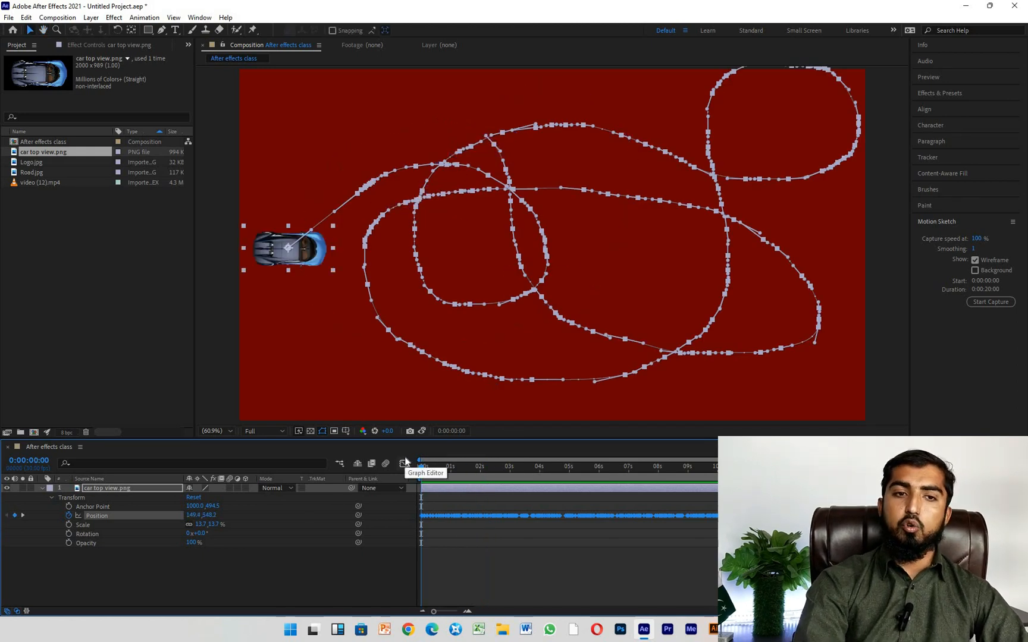
Set the car layer's auto-orientation to Orient Along Path and its rotation to -2°.
{"action": "key", "text": "ctrl+alt+o"}
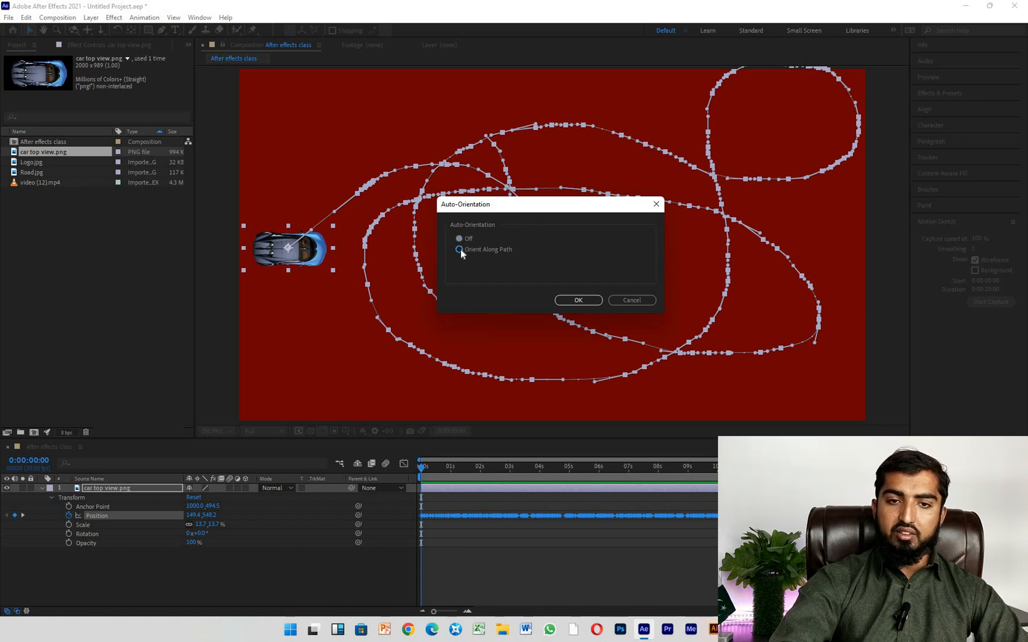
{"action": "left_click", "coordinate": [460, 249]}
{"action": "left_click", "coordinate": [577, 300]}
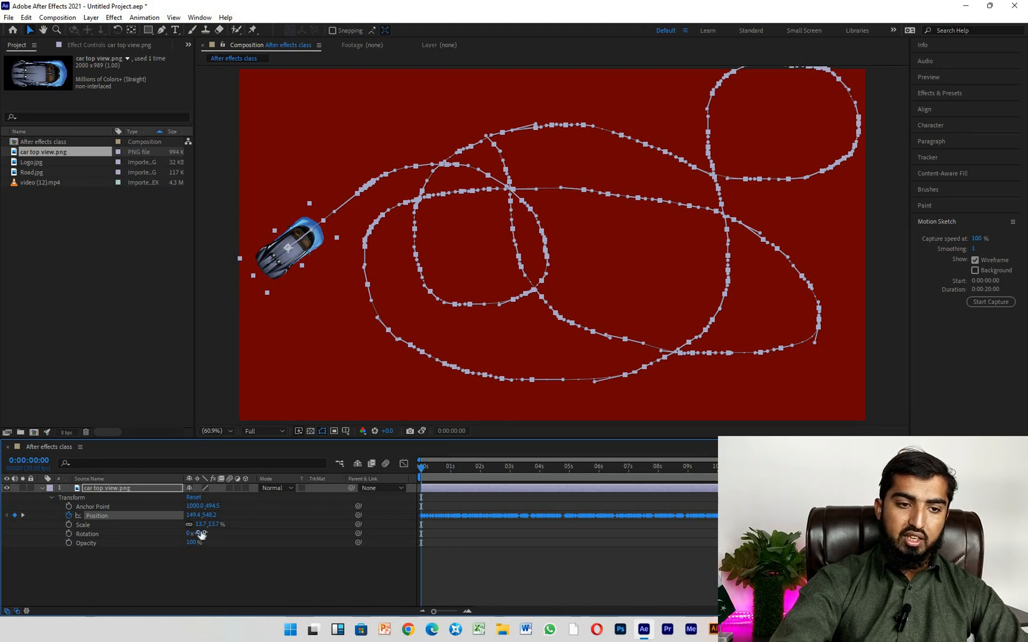
{"action": "mouse_move", "coordinate": [211, 532]}
{"action": "left_mouse_down"}
{"action": "mouse_move", "coordinate": [191, 525]}
{"action": "mouse_move", "coordinate": [201, 528]}
{"action": "left_mouse_up"}
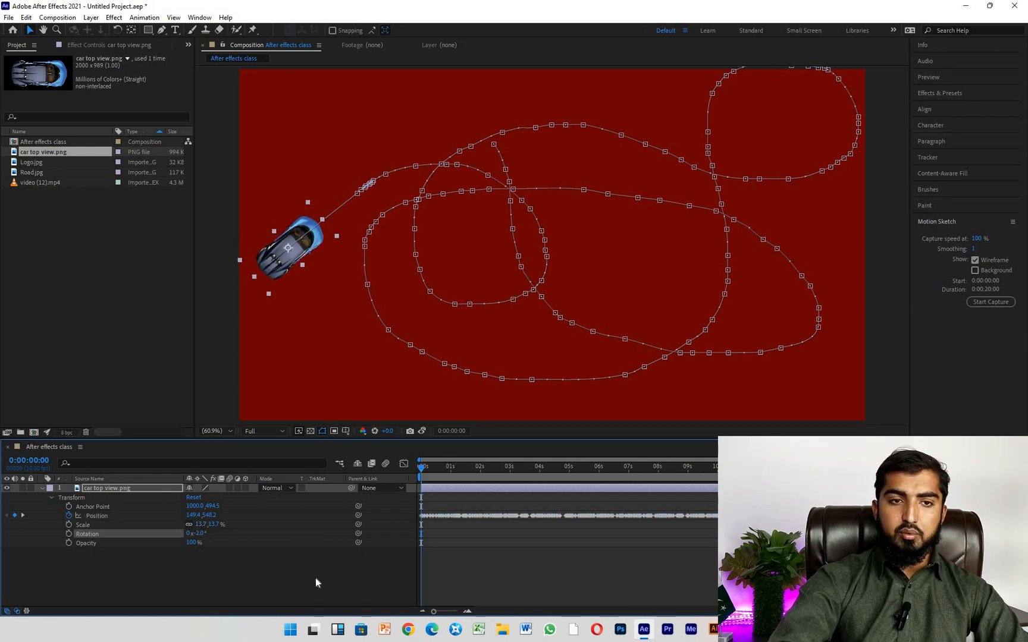
Preview the path-oriented car animation and examine the spacing of its position keyframes in the timeline.
{"action": "key", "text": "space"}
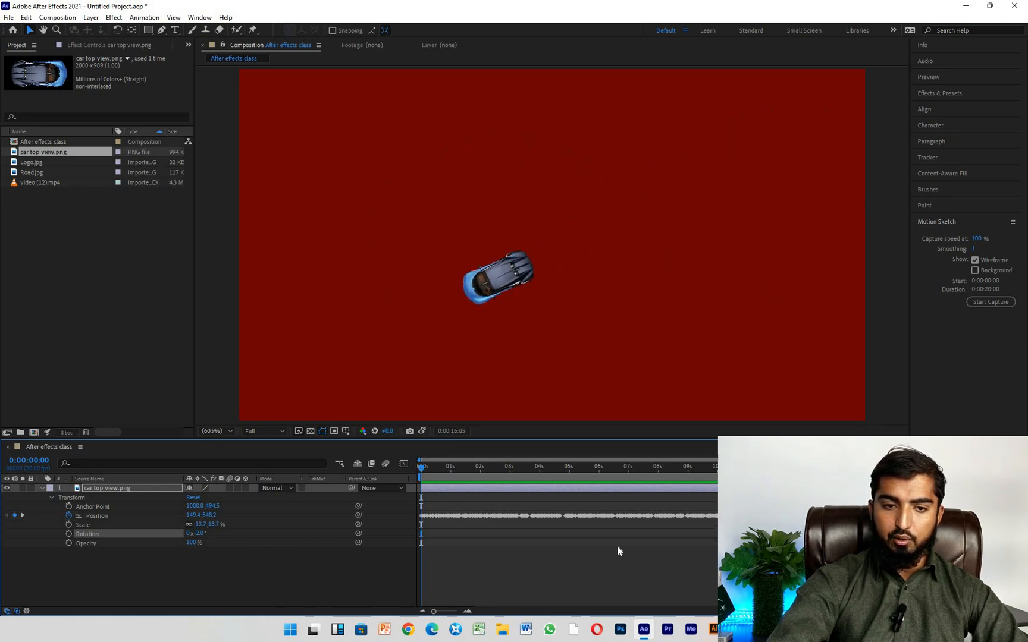
{"action": "key", "text": "space"}
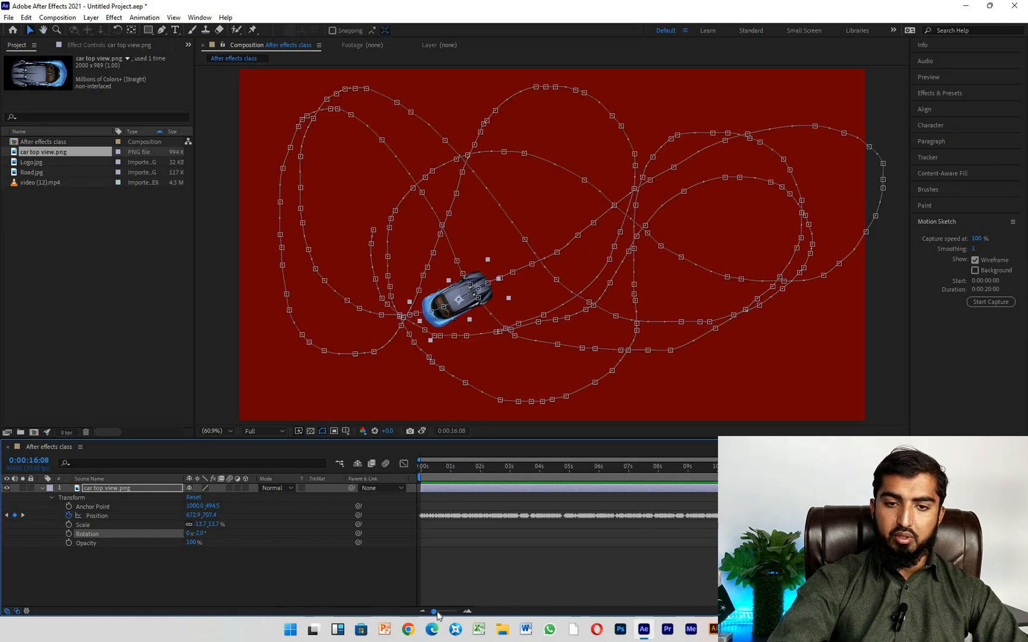
{"action": "left_click_drag", "start_coordinate": [438, 614], "coordinate": [464, 613]}
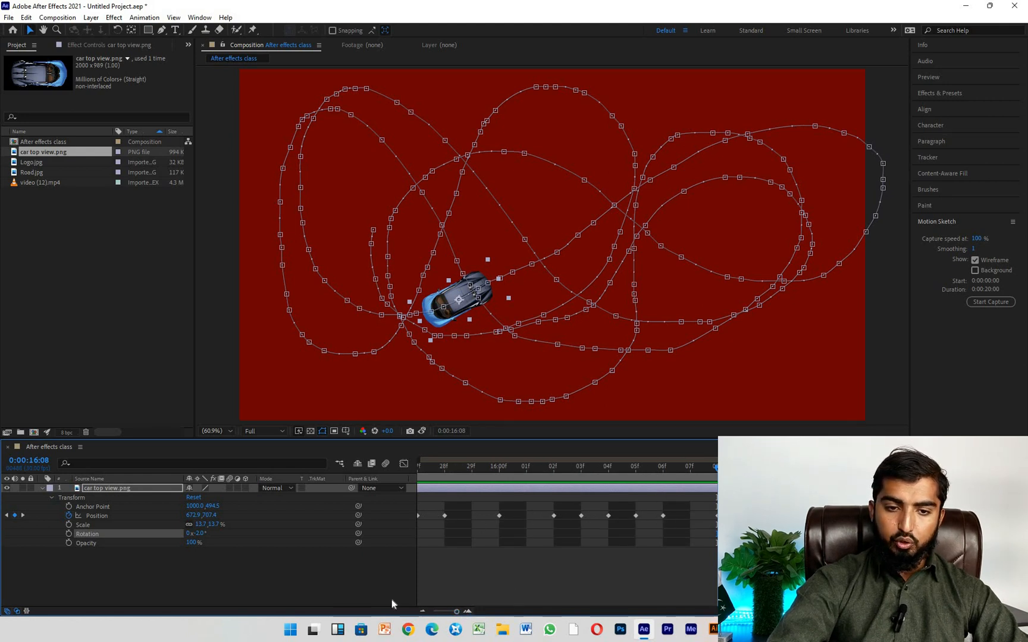
{"action": "left_click_drag", "start_coordinate": [456, 612], "coordinate": [433, 612]}
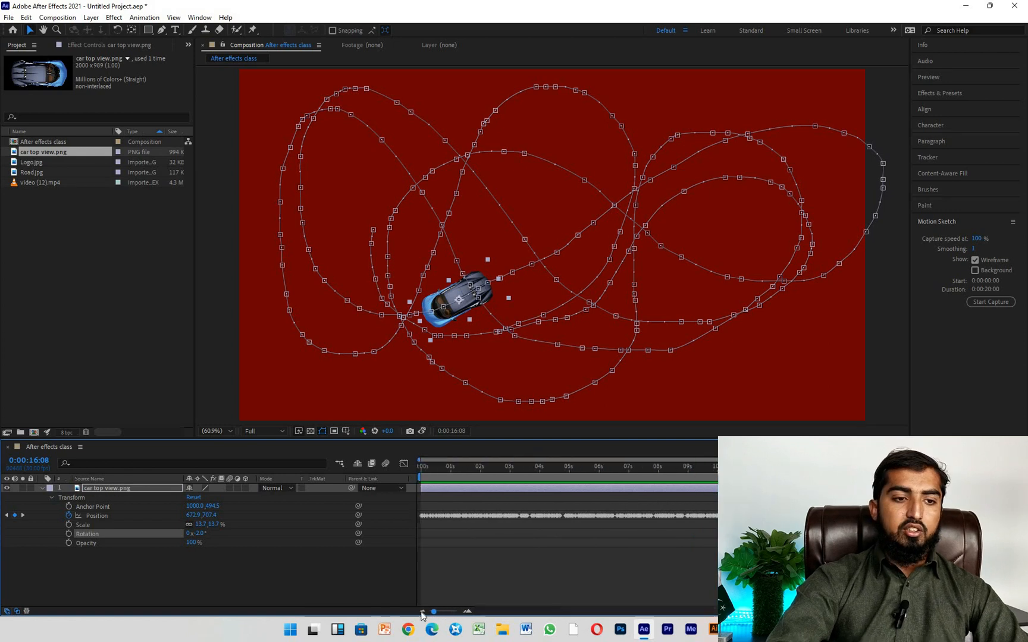
Remove all position keyframes from the car layer and move the car back near the composition's left edge.
{"action": "left_click", "coordinate": [68, 515]}
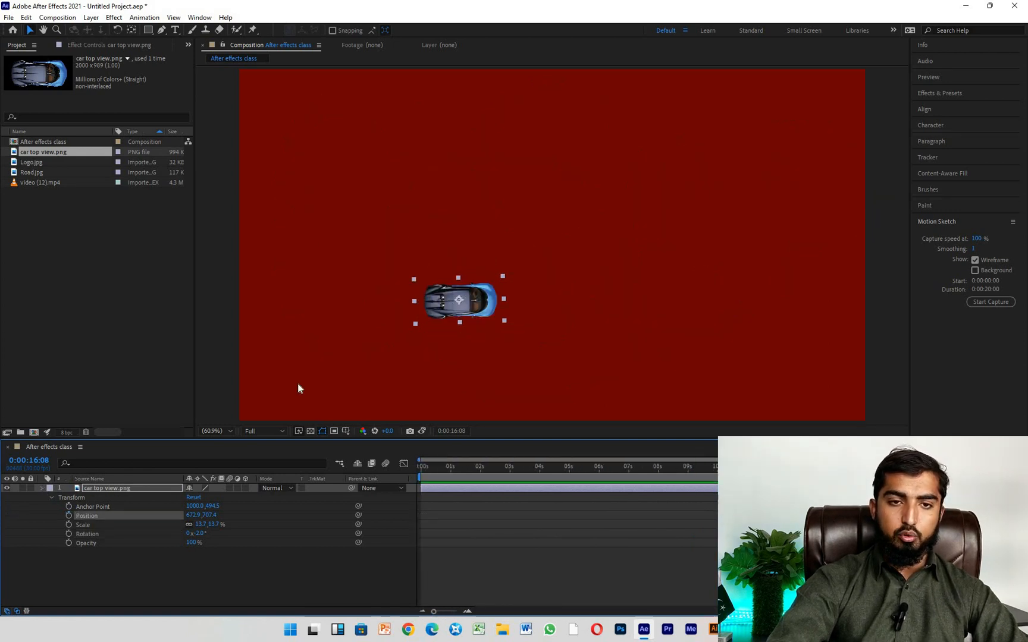
{"action": "left_click_drag", "start_coordinate": [460, 308], "coordinate": [301, 246]}
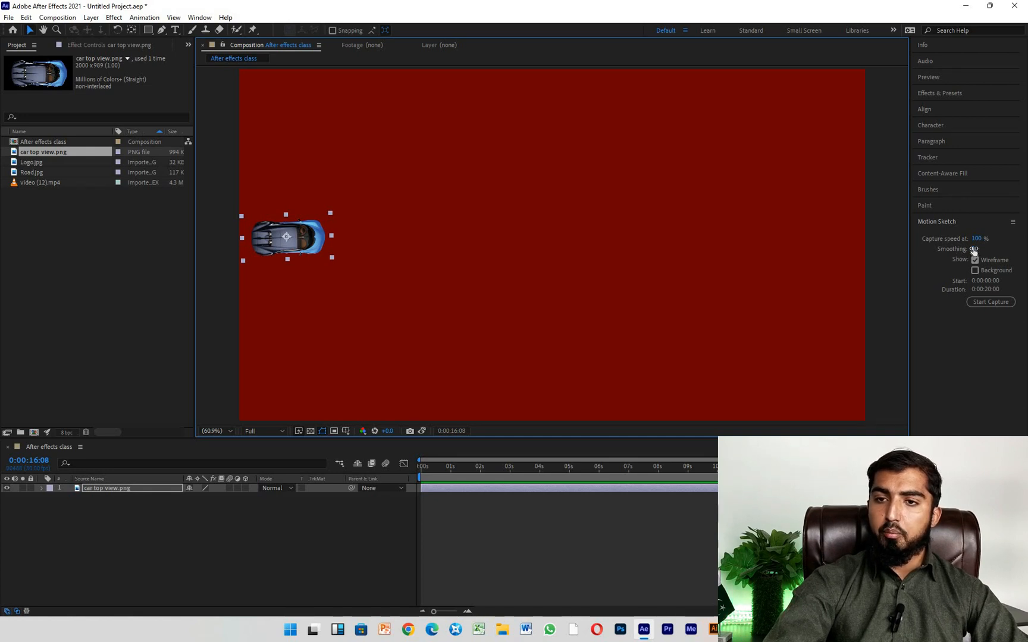
Set the Motion Sketch smoothing to 65.
{"action": "left_click_drag", "start_coordinate": [975, 249], "coordinate": [983, 247]}
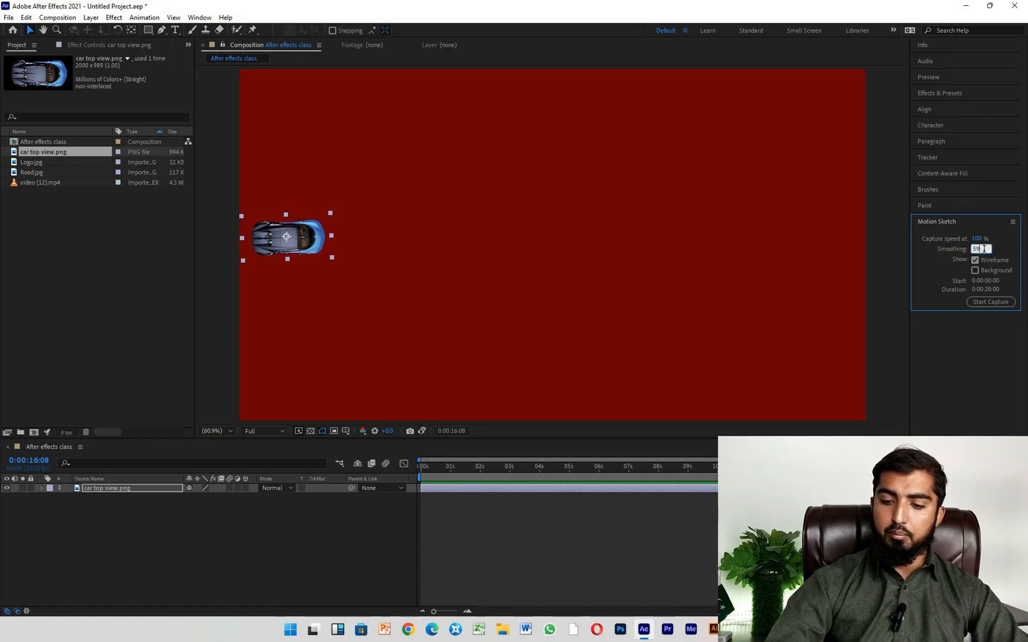
{"action": "type", "text": "65"}
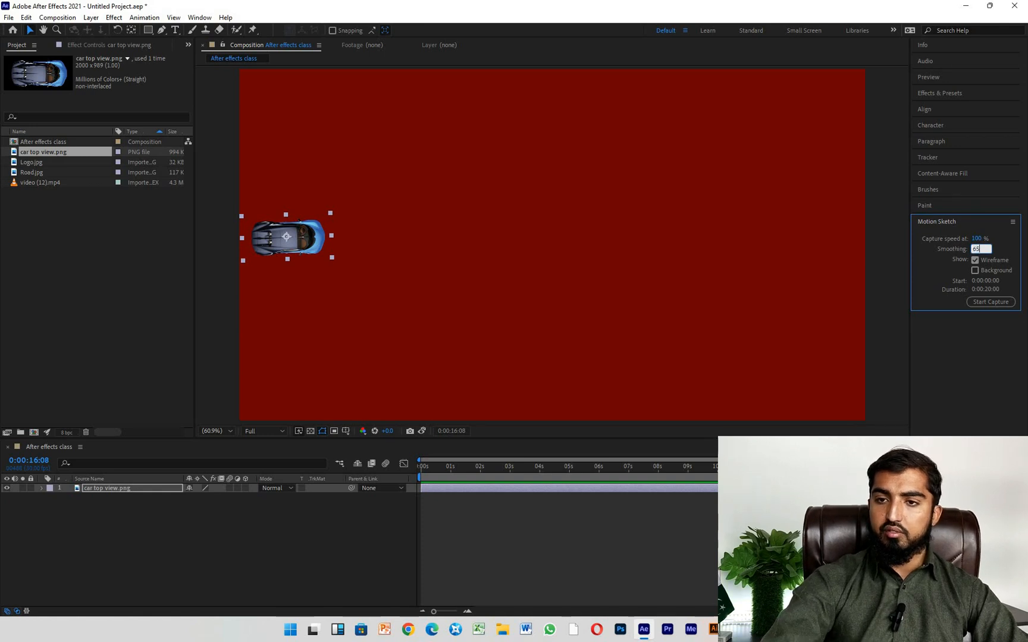
{"action": "key", "text": "Return"}
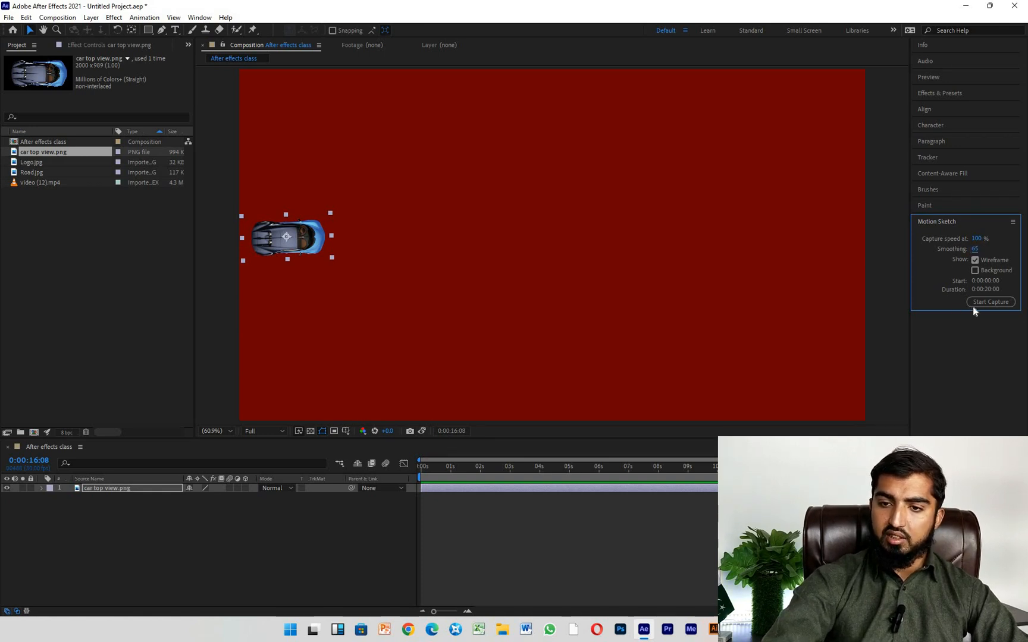
From the start of the timeline, capture a new freehand looping motion path for the car with Motion Sketch.
{"action": "left_click_drag", "start_coordinate": [793, 477], "coordinate": [601, 477]}
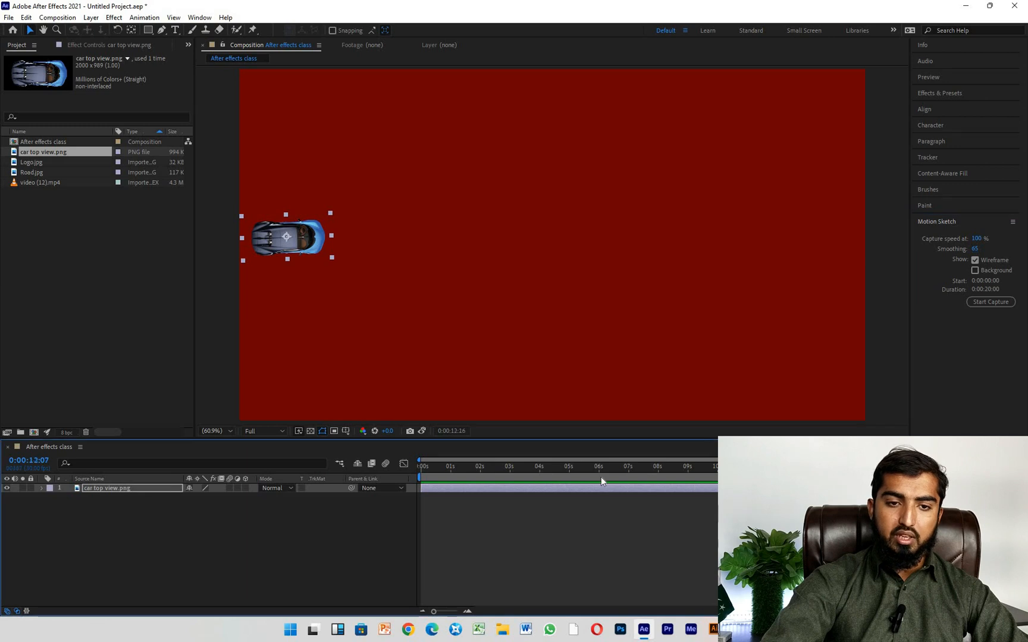
{"action": "left_click_drag", "start_coordinate": [421, 462], "coordinate": [420, 464]}
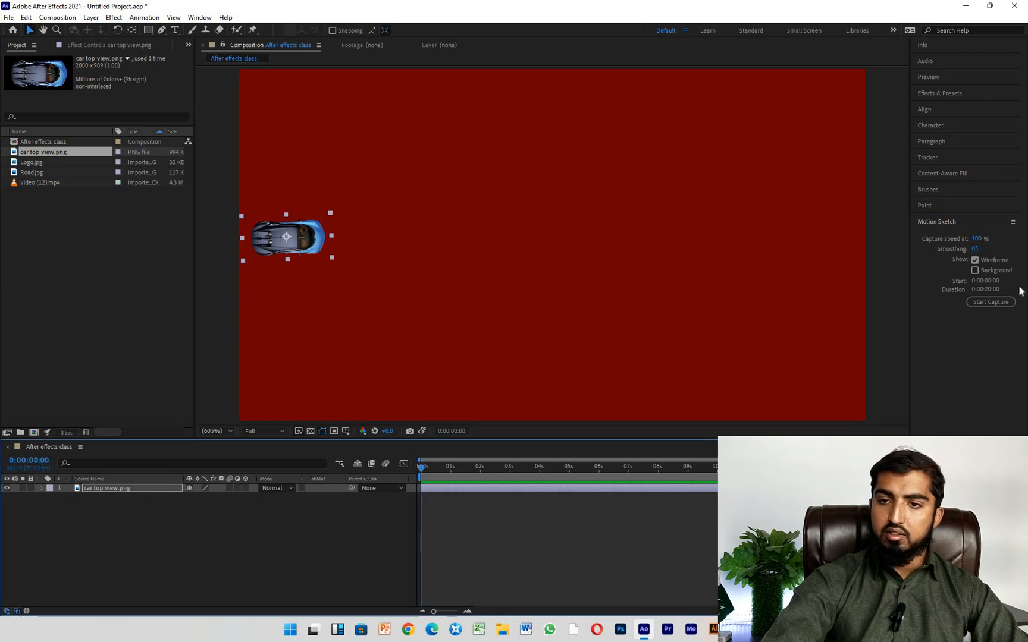
{"action": "left_click", "coordinate": [988, 303]}
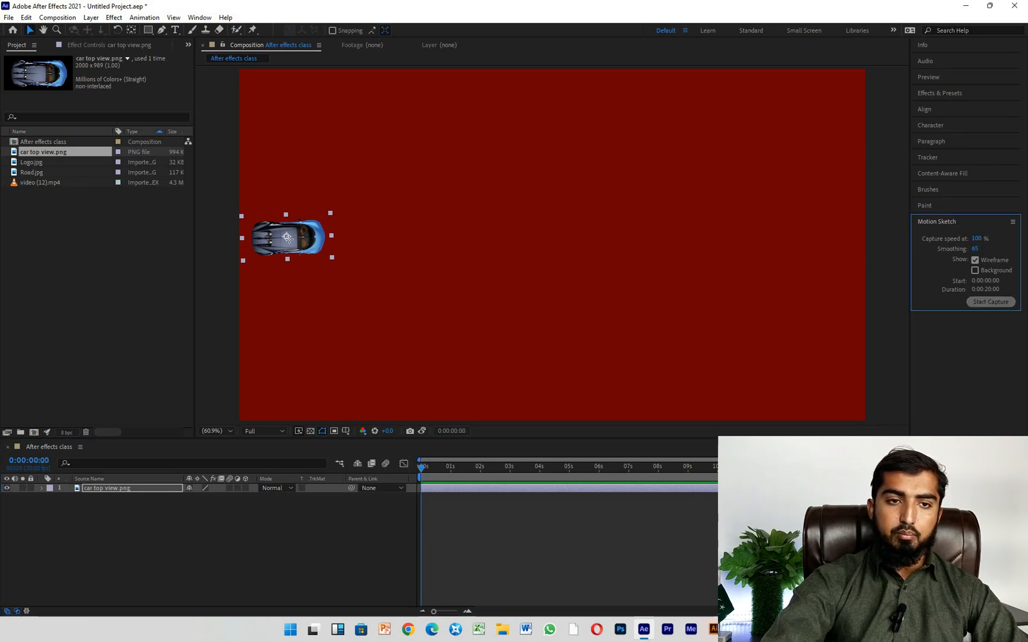
{"action": "mouse_move", "coordinate": [382, 244]}
{"action": "left_mouse_down"}
{"action": "mouse_move", "coordinate": [622, 206]}
{"action": "mouse_move", "coordinate": [715, 206]}
{"action": "mouse_move", "coordinate": [762, 225]}
{"action": "mouse_move", "coordinate": [801, 283]}
{"action": "mouse_move", "coordinate": [727, 345]}
{"action": "mouse_move", "coordinate": [575, 352]}
{"action": "mouse_move", "coordinate": [496, 311]}
{"action": "mouse_move", "coordinate": [432, 190]}
{"action": "mouse_move", "coordinate": [483, 105]}
{"action": "mouse_move", "coordinate": [638, 168]}
{"action": "mouse_move", "coordinate": [668, 251]}
{"action": "mouse_move", "coordinate": [610, 327]}
{"action": "mouse_move", "coordinate": [473, 359]}
{"action": "mouse_move", "coordinate": [454, 257]}
{"action": "mouse_move", "coordinate": [471, 204]}
{"action": "mouse_move", "coordinate": [448, 131]}
{"action": "mouse_move", "coordinate": [349, 108]}
{"action": "mouse_move", "coordinate": [278, 197]}
{"action": "mouse_move", "coordinate": [307, 309]}
{"action": "mouse_move", "coordinate": [408, 373]}
{"action": "mouse_move", "coordinate": [582, 369]}
{"action": "mouse_move", "coordinate": [766, 263]}
{"action": "mouse_move", "coordinate": [760, 159]}
{"action": "mouse_move", "coordinate": [653, 99]}
{"action": "mouse_move", "coordinate": [541, 185]}
{"action": "mouse_move", "coordinate": [455, 275]}
{"action": "mouse_move", "coordinate": [370, 293]}
{"action": "mouse_move", "coordinate": [332, 198]}
{"action": "mouse_move", "coordinate": [389, 134]}
{"action": "mouse_move", "coordinate": [656, 267]}
{"action": "mouse_move", "coordinate": [801, 235]}
{"action": "mouse_move", "coordinate": [814, 153]}
{"action": "mouse_move", "coordinate": [688, 138]}
{"action": "mouse_move", "coordinate": [603, 235]}
{"action": "mouse_move", "coordinate": [479, 341]}
{"action": "mouse_move", "coordinate": [313, 320]}
{"action": "mouse_move", "coordinate": [327, 188]}
{"action": "mouse_move", "coordinate": [422, 132]}
{"action": "mouse_move", "coordinate": [622, 209]}
{"action": "mouse_move", "coordinate": [626, 337]}
{"action": "mouse_move", "coordinate": [519, 377]}
{"action": "mouse_move", "coordinate": [418, 345]}
{"action": "mouse_move", "coordinate": [393, 232]}
{"action": "mouse_move", "coordinate": [450, 162]}
{"action": "mouse_move", "coordinate": [612, 153]}
{"action": "mouse_move", "coordinate": [732, 202]}
{"action": "mouse_move", "coordinate": [807, 297]}
{"action": "mouse_move", "coordinate": [782, 366]}
{"action": "mouse_move", "coordinate": [668, 379]}
{"action": "mouse_move", "coordinate": [567, 286]}
{"action": "mouse_move", "coordinate": [480, 171]}
{"action": "mouse_move", "coordinate": [358, 163]}
{"action": "mouse_move", "coordinate": [295, 237]}
{"action": "mouse_move", "coordinate": [335, 356]}
{"action": "mouse_move", "coordinate": [500, 403]}
{"action": "mouse_move", "coordinate": [654, 357]}
{"action": "mouse_move", "coordinate": [767, 261]}
{"action": "mouse_move", "coordinate": [761, 200]}
{"action": "mouse_move", "coordinate": [631, 147]}
{"action": "mouse_move", "coordinate": [499, 192]}
{"action": "mouse_move", "coordinate": [498, 288]}
{"action": "mouse_move", "coordinate": [424, 356]}
{"action": "mouse_move", "coordinate": [302, 287]}
{"action": "mouse_move", "coordinate": [344, 141]}
{"action": "mouse_move", "coordinate": [497, 185]}
{"action": "mouse_move", "coordinate": [635, 256]}
{"action": "mouse_move", "coordinate": [793, 247]}
{"action": "mouse_move", "coordinate": [845, 170]}
{"action": "mouse_move", "coordinate": [692, 133]}
{"action": "mouse_move", "coordinate": [431, 318]}
{"action": "mouse_move", "coordinate": [366, 281]}
{"action": "mouse_move", "coordinate": [381, 181]}
{"action": "mouse_move", "coordinate": [480, 153]}
{"action": "mouse_move", "coordinate": [690, 289]}
{"action": "left_mouse_up"}
{"action": "left_click_drag", "start_coordinate": [750, 364], "coordinate": [745, 359]}
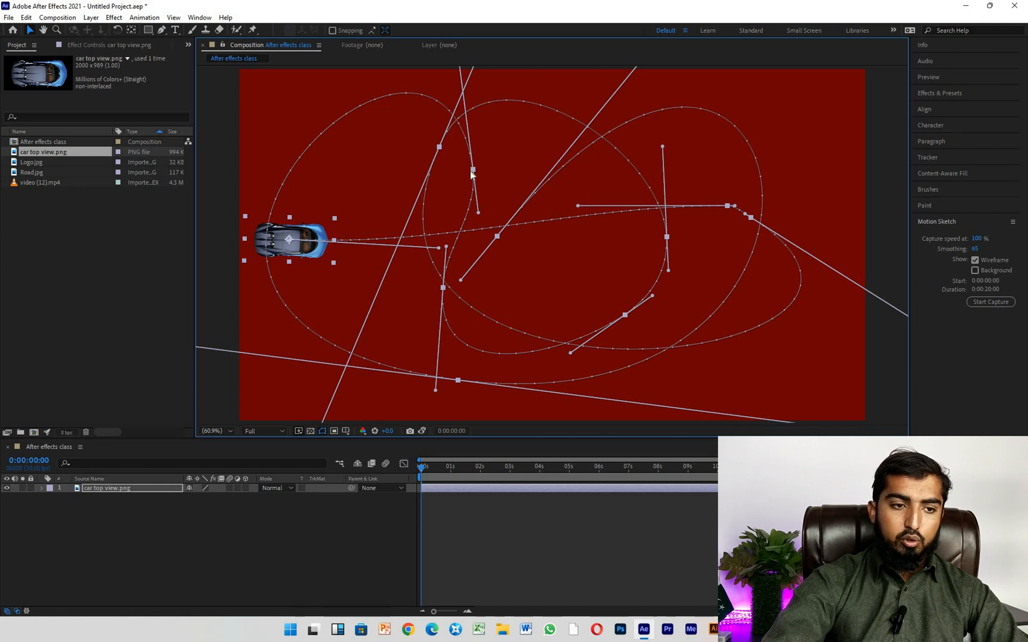
Reveal the car's smoothed position keyframes, preview the new motion, and return to the start of the timeline.
{"action": "left_click", "coordinate": [42, 488]}
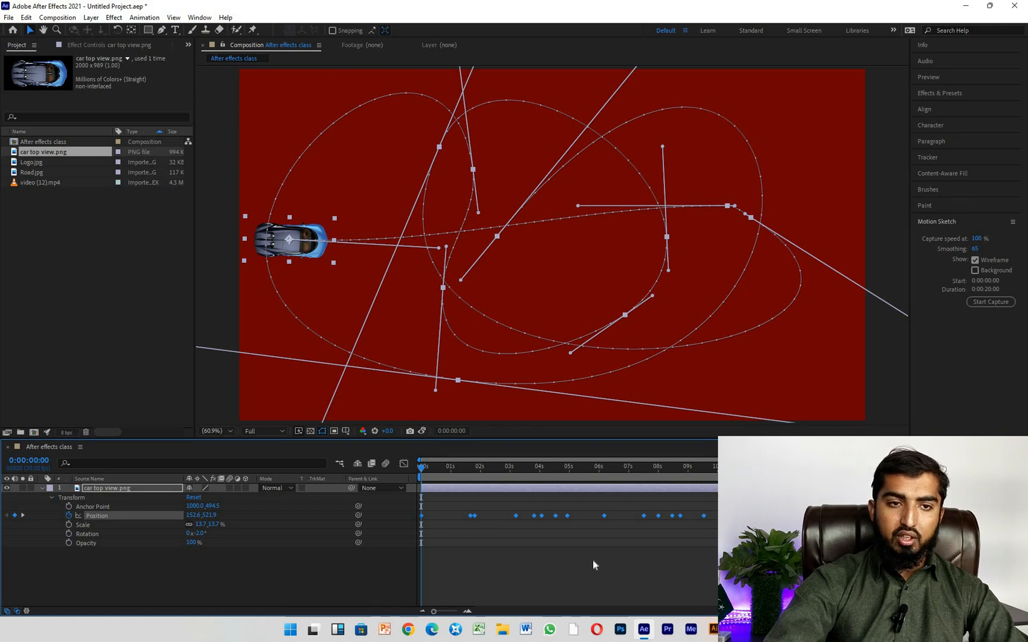
{"action": "key", "text": "space"}
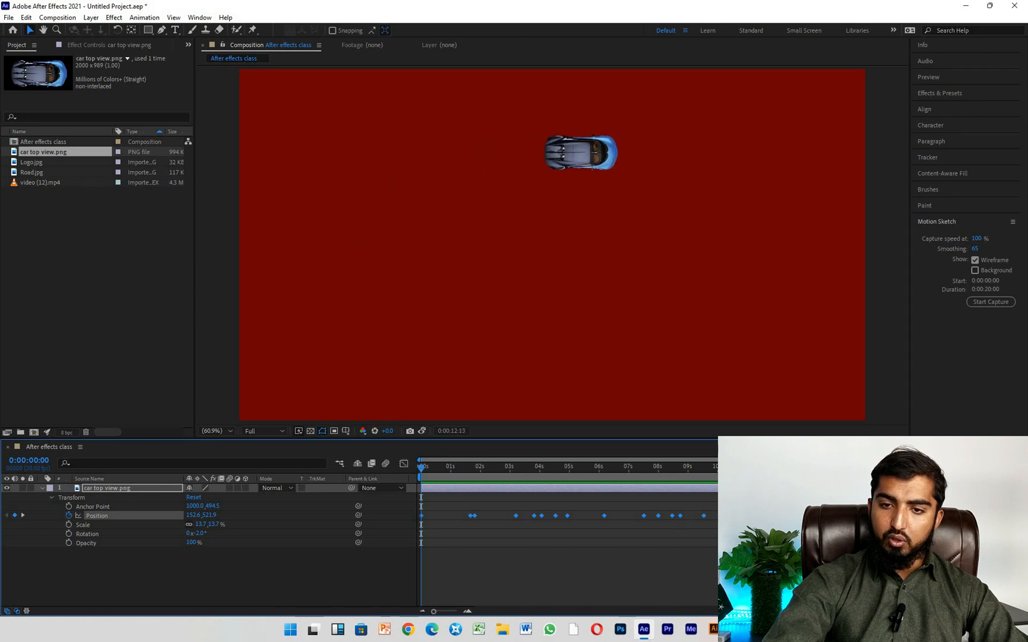
{"action": "key", "text": "space"}
{"action": "left_click_drag", "start_coordinate": [587, 466], "coordinate": [283, 459]}
Remove all position keyframes from the car layer and set the Motion Sketch smoothing to 100.
{"action": "left_click", "coordinate": [69, 516]}
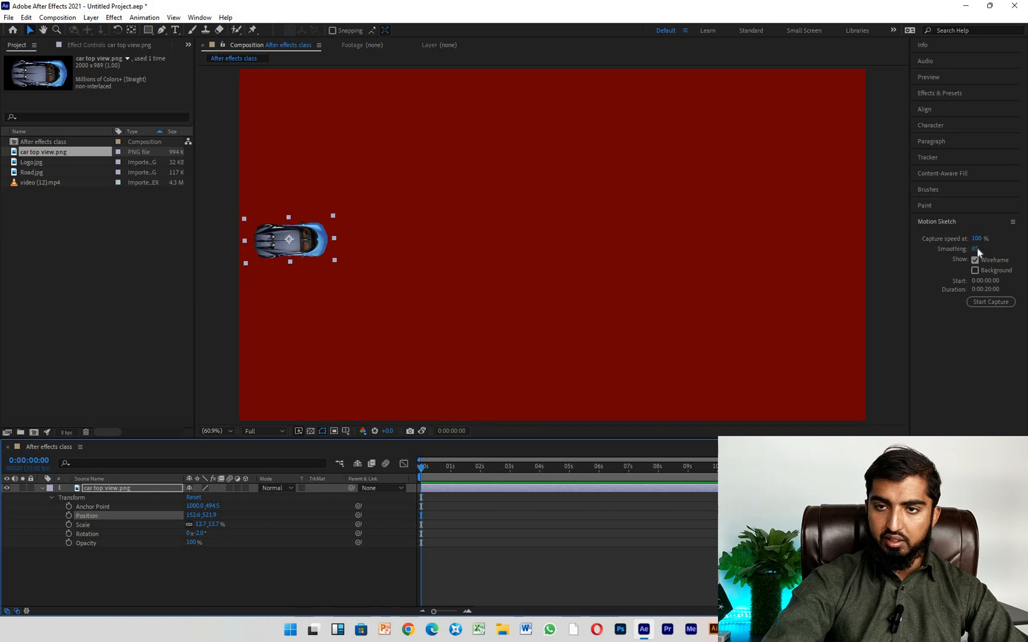
{"action": "left_click_drag", "start_coordinate": [975, 249], "coordinate": [1024, 250]}
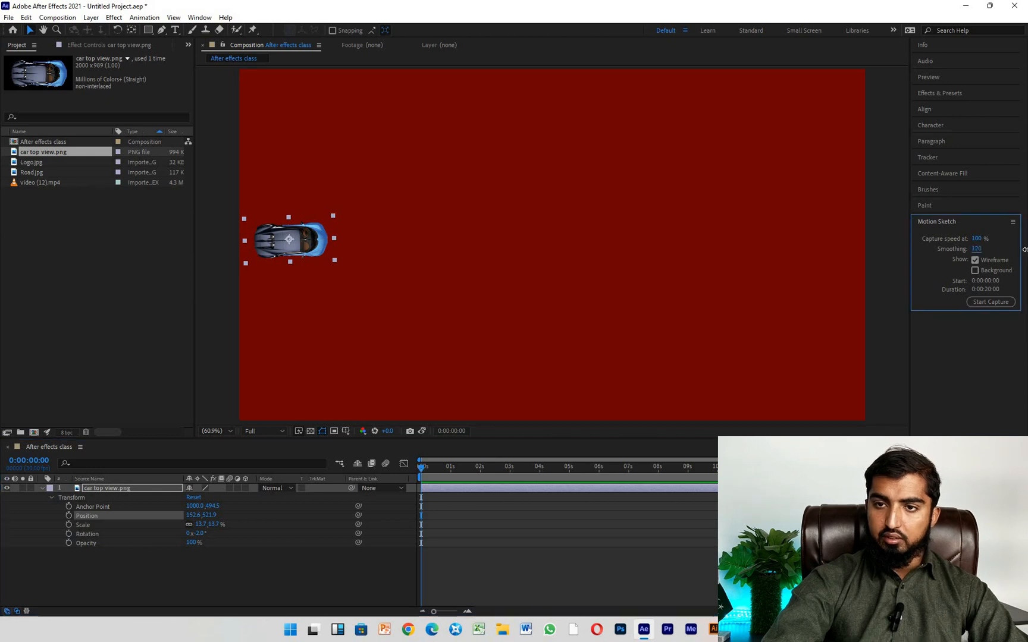
{"action": "left_click", "coordinate": [976, 249]}
{"action": "type", "text": "100"}
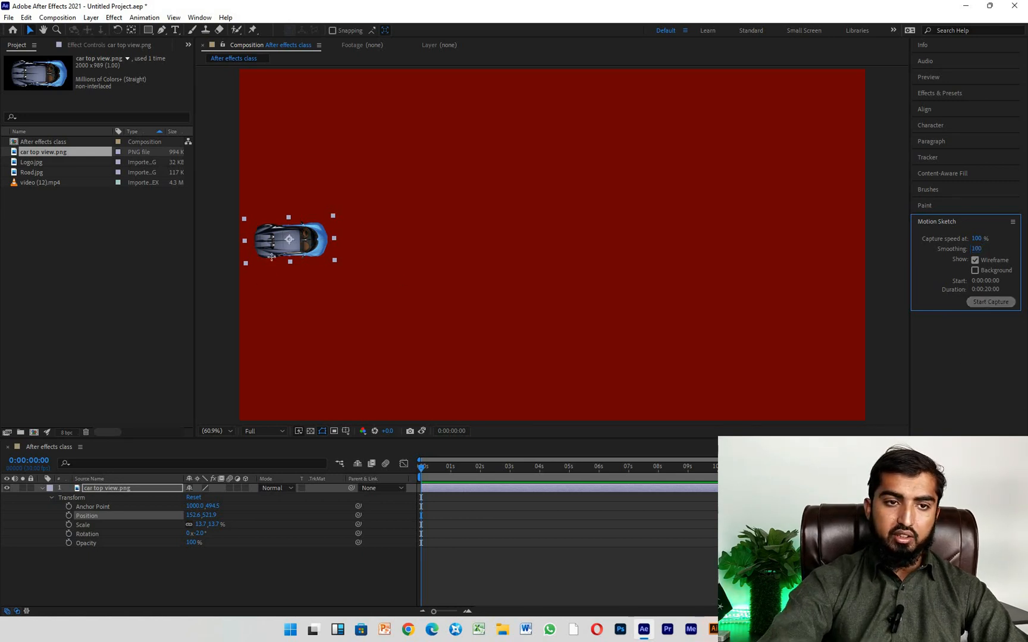
Capture a freehand looping motion path for the car with Motion Sketch, preview it, and return to the start of the timeline.
{"action": "mouse_move", "coordinate": [299, 246]}
{"action": "left_mouse_down"}
{"action": "mouse_move", "coordinate": [452, 251]}
{"action": "mouse_move", "coordinate": [637, 205]}
{"action": "mouse_move", "coordinate": [695, 140]}
{"action": "mouse_move", "coordinate": [600, 87]}
{"action": "mouse_move", "coordinate": [530, 104]}
{"action": "mouse_move", "coordinate": [394, 307]}
{"action": "mouse_move", "coordinate": [303, 296]}
{"action": "mouse_move", "coordinate": [284, 195]}
{"action": "mouse_move", "coordinate": [362, 136]}
{"action": "mouse_move", "coordinate": [487, 165]}
{"action": "mouse_move", "coordinate": [600, 237]}
{"action": "mouse_move", "coordinate": [671, 267]}
{"action": "mouse_move", "coordinate": [789, 242]}
{"action": "mouse_move", "coordinate": [786, 160]}
{"action": "mouse_move", "coordinate": [682, 109]}
{"action": "mouse_move", "coordinate": [623, 145]}
{"action": "mouse_move", "coordinate": [556, 269]}
{"action": "mouse_move", "coordinate": [461, 321]}
{"action": "mouse_move", "coordinate": [333, 271]}
{"action": "mouse_move", "coordinate": [318, 188]}
{"action": "mouse_move", "coordinate": [371, 103]}
{"action": "mouse_move", "coordinate": [478, 190]}
{"action": "mouse_move", "coordinate": [560, 356]}
{"action": "mouse_move", "coordinate": [689, 375]}
{"action": "mouse_move", "coordinate": [826, 276]}
{"action": "mouse_move", "coordinate": [821, 134]}
{"action": "mouse_move", "coordinate": [697, 133]}
{"action": "mouse_move", "coordinate": [620, 262]}
{"action": "mouse_move", "coordinate": [405, 330]}
{"action": "mouse_move", "coordinate": [327, 247]}
{"action": "mouse_move", "coordinate": [472, 172]}
{"action": "mouse_move", "coordinate": [539, 108]}
{"action": "mouse_move", "coordinate": [448, 65]}
{"action": "mouse_move", "coordinate": [377, 160]}
{"action": "mouse_move", "coordinate": [455, 285]}
{"action": "mouse_move", "coordinate": [608, 334]}
{"action": "mouse_move", "coordinate": [766, 261]}
{"action": "mouse_move", "coordinate": [701, 122]}
{"action": "mouse_move", "coordinate": [583, 189]}
{"action": "mouse_move", "coordinate": [474, 314]}
{"action": "mouse_move", "coordinate": [331, 330]}
{"action": "mouse_move", "coordinate": [275, 191]}
{"action": "mouse_move", "coordinate": [354, 100]}
{"action": "mouse_move", "coordinate": [513, 148]}
{"action": "mouse_move", "coordinate": [726, 251]}
{"action": "mouse_move", "coordinate": [866, 197]}
{"action": "mouse_move", "coordinate": [701, 69]}
{"action": "mouse_move", "coordinate": [607, 127]}
{"action": "mouse_move", "coordinate": [484, 288]}
{"action": "mouse_move", "coordinate": [383, 373]}
{"action": "mouse_move", "coordinate": [247, 254]}
{"action": "mouse_move", "coordinate": [273, 128]}
{"action": "mouse_move", "coordinate": [464, 153]}
{"action": "mouse_move", "coordinate": [639, 286]}
{"action": "mouse_move", "coordinate": [828, 293]}
{"action": "mouse_move", "coordinate": [872, 210]}
{"action": "mouse_move", "coordinate": [757, 208]}
{"action": "mouse_move", "coordinate": [647, 288]}
{"action": "mouse_move", "coordinate": [523, 350]}
{"action": "mouse_move", "coordinate": [426, 324]}
{"action": "mouse_move", "coordinate": [365, 183]}
{"action": "mouse_move", "coordinate": [420, 111]}
{"action": "mouse_move", "coordinate": [528, 182]}
{"action": "mouse_move", "coordinate": [521, 291]}
{"action": "mouse_move", "coordinate": [413, 343]}
{"action": "mouse_move", "coordinate": [342, 227]}
{"action": "mouse_move", "coordinate": [361, 145]}
{"action": "mouse_move", "coordinate": [454, 128]}
{"action": "mouse_move", "coordinate": [647, 189]}
{"action": "mouse_move", "coordinate": [807, 205]}
{"action": "mouse_move", "coordinate": [845, 138]}
{"action": "mouse_move", "coordinate": [764, 118]}
{"action": "mouse_move", "coordinate": [624, 212]}
{"action": "mouse_move", "coordinate": [529, 340]}
{"action": "mouse_move", "coordinate": [451, 336]}
{"action": "mouse_move", "coordinate": [411, 239]}
{"action": "mouse_move", "coordinate": [608, 180]}
{"action": "mouse_move", "coordinate": [736, 353]}
{"action": "left_mouse_up"}
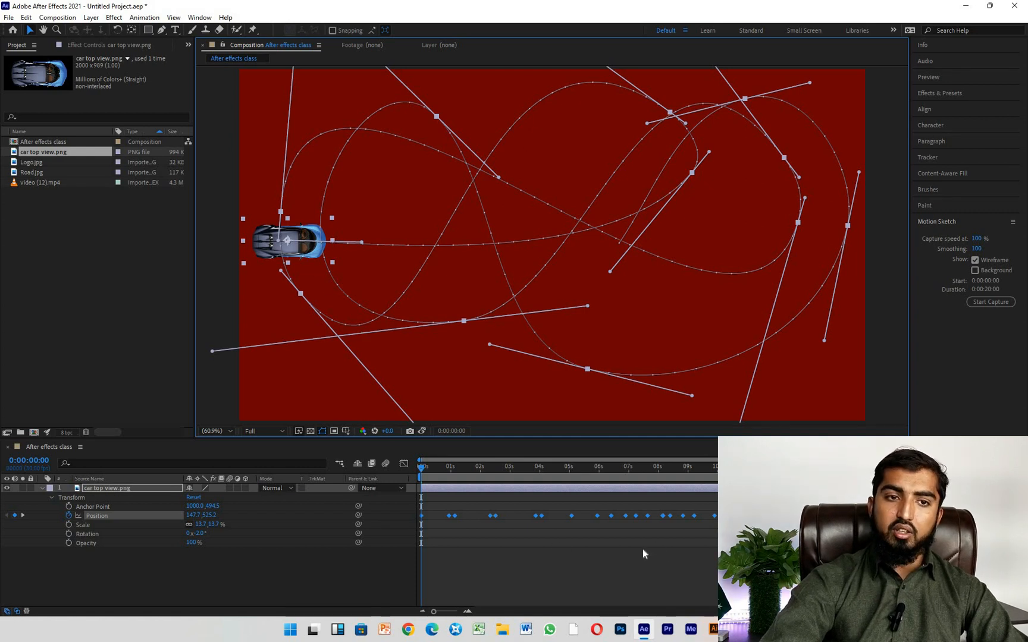
{"action": "key", "text": "space"}
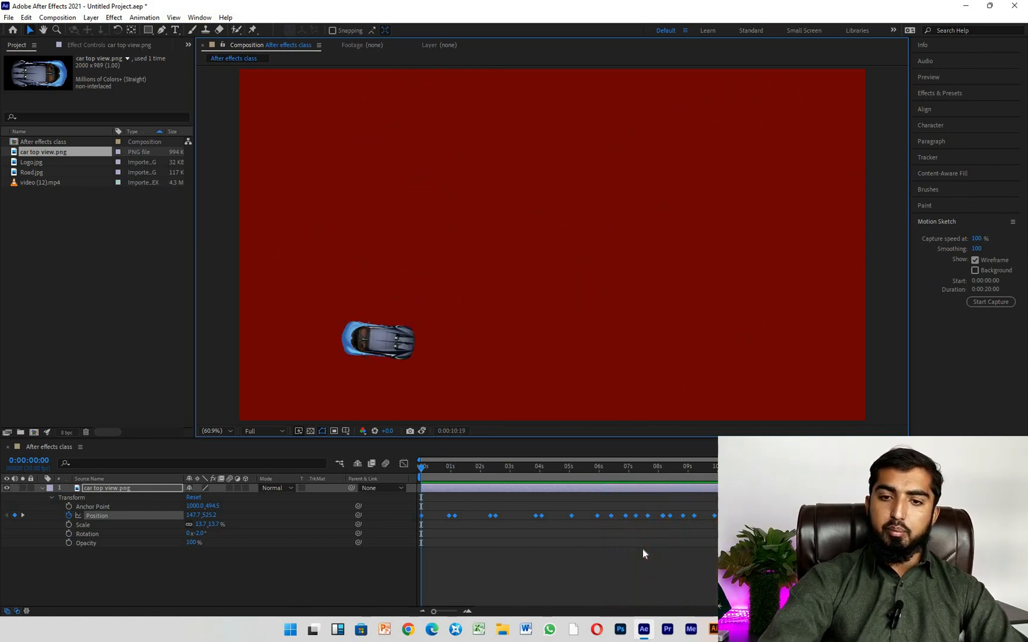
{"action": "key", "text": "space"}
{"action": "left_click_drag", "start_coordinate": [702, 471], "coordinate": [411, 468]}
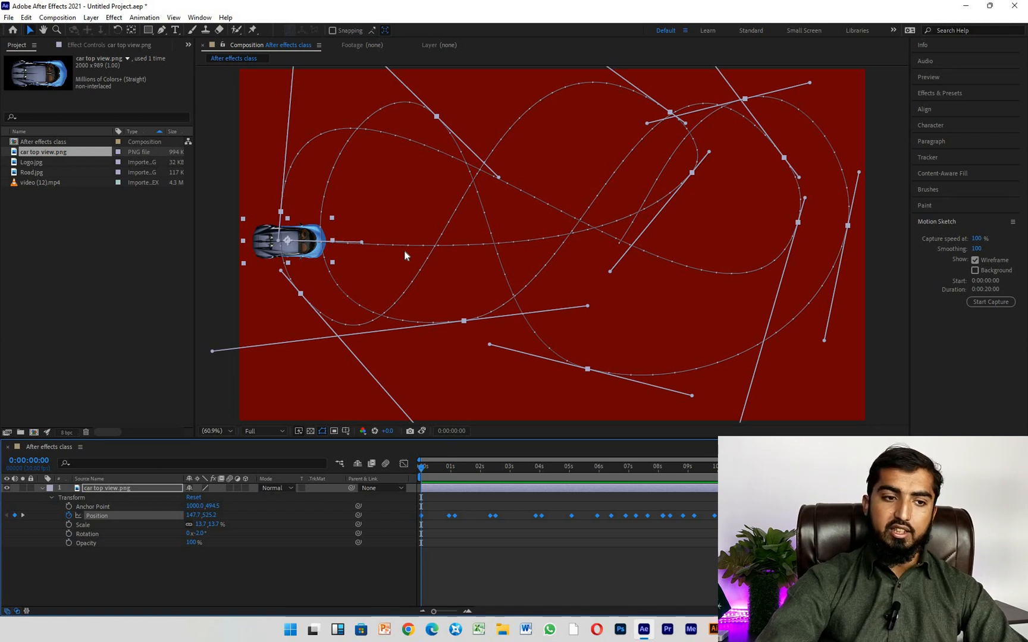
Clear the car's position keyframes and set the Motion Sketch capture speed to 200%.
{"action": "left_click", "coordinate": [69, 516]}
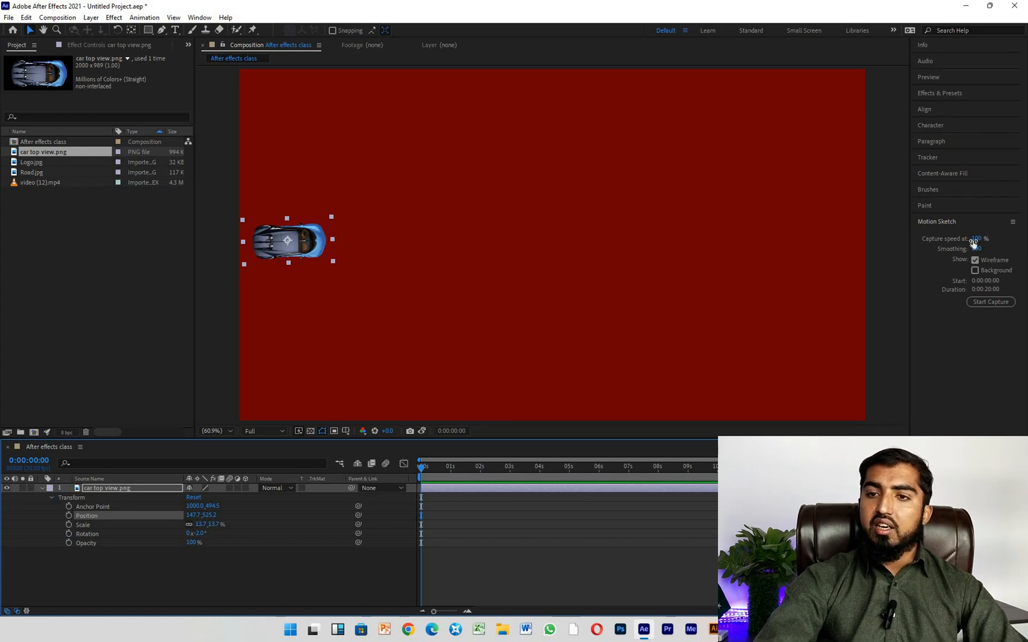
{"action": "mouse_move", "coordinate": [973, 241]}
{"action": "left_mouse_down"}
{"action": "mouse_move", "coordinate": [995, 240]}
{"action": "mouse_move", "coordinate": [956, 239]}
{"action": "left_mouse_up"}
{"action": "type", "text": "2"}
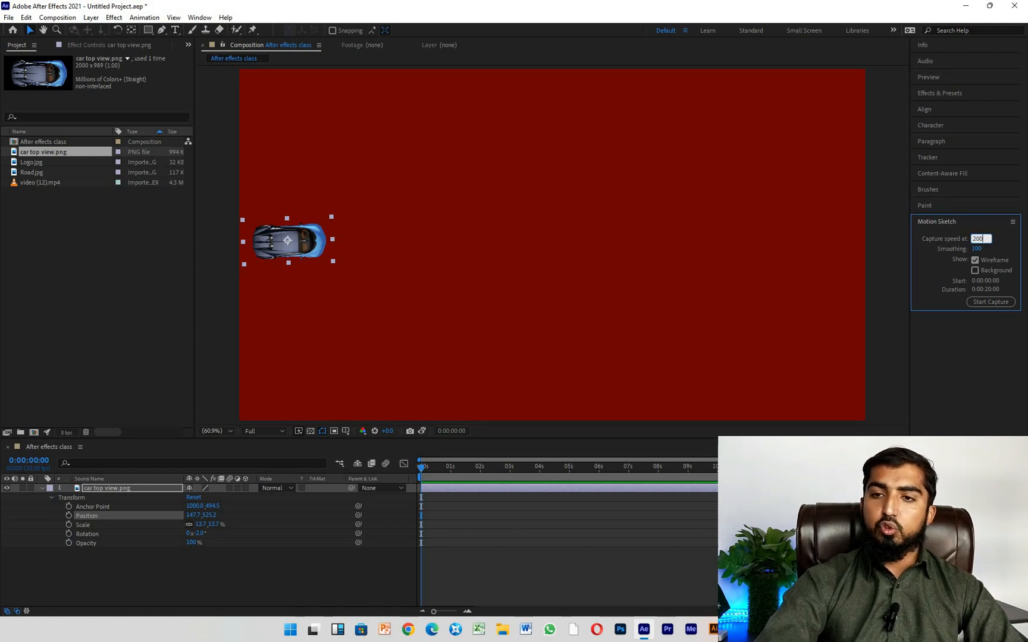
{"action": "left_click", "coordinate": [937, 323]}
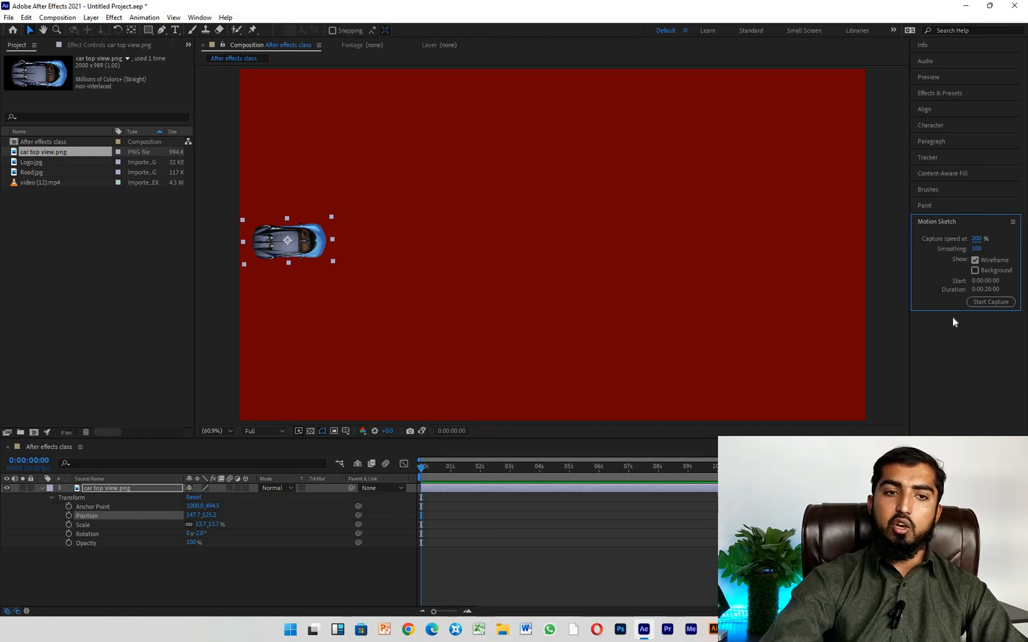
Sketch a short looping motion path for the car at the 200% capture speed and preview the animation from the start.
{"action": "mouse_move", "coordinate": [296, 243]}
{"action": "left_mouse_down"}
{"action": "mouse_move", "coordinate": [619, 255]}
{"action": "mouse_move", "coordinate": [702, 240]}
{"action": "mouse_move", "coordinate": [750, 172]}
{"action": "mouse_move", "coordinate": [689, 99]}
{"action": "mouse_move", "coordinate": [594, 94]}
{"action": "mouse_move", "coordinate": [552, 124]}
{"action": "mouse_move", "coordinate": [529, 169]}
{"action": "mouse_move", "coordinate": [525, 295]}
{"action": "mouse_move", "coordinate": [487, 348]}
{"action": "mouse_move", "coordinate": [401, 376]}
{"action": "mouse_move", "coordinate": [285, 294]}
{"action": "mouse_move", "coordinate": [275, 194]}
{"action": "mouse_move", "coordinate": [309, 141]}
{"action": "mouse_move", "coordinate": [389, 130]}
{"action": "mouse_move", "coordinate": [568, 285]}
{"action": "mouse_move", "coordinate": [656, 317]}
{"action": "mouse_move", "coordinate": [765, 306]}
{"action": "mouse_move", "coordinate": [826, 212]}
{"action": "mouse_move", "coordinate": [781, 122]}
{"action": "mouse_move", "coordinate": [699, 133]}
{"action": "mouse_move", "coordinate": [489, 226]}
{"action": "mouse_move", "coordinate": [409, 245]}
{"action": "mouse_move", "coordinate": [339, 216]}
{"action": "mouse_move", "coordinate": [310, 116]}
{"action": "mouse_move", "coordinate": [387, 79]}
{"action": "mouse_move", "coordinate": [452, 159]}
{"action": "mouse_move", "coordinate": [470, 293]}
{"action": "mouse_move", "coordinate": [527, 350]}
{"action": "mouse_move", "coordinate": [654, 321]}
{"action": "mouse_move", "coordinate": [702, 230]}
{"action": "mouse_move", "coordinate": [661, 126]}
{"action": "mouse_move", "coordinate": [579, 93]}
{"action": "mouse_move", "coordinate": [505, 98]}
{"action": "mouse_move", "coordinate": [457, 122]}
{"action": "mouse_move", "coordinate": [413, 172]}
{"action": "left_mouse_up"}
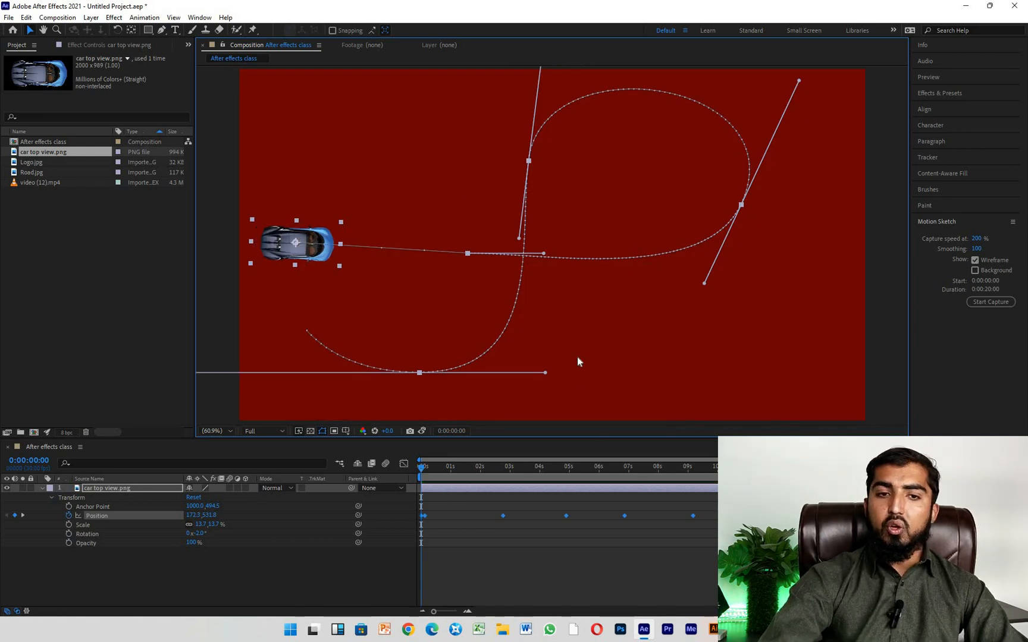
{"action": "key", "text": "space"}
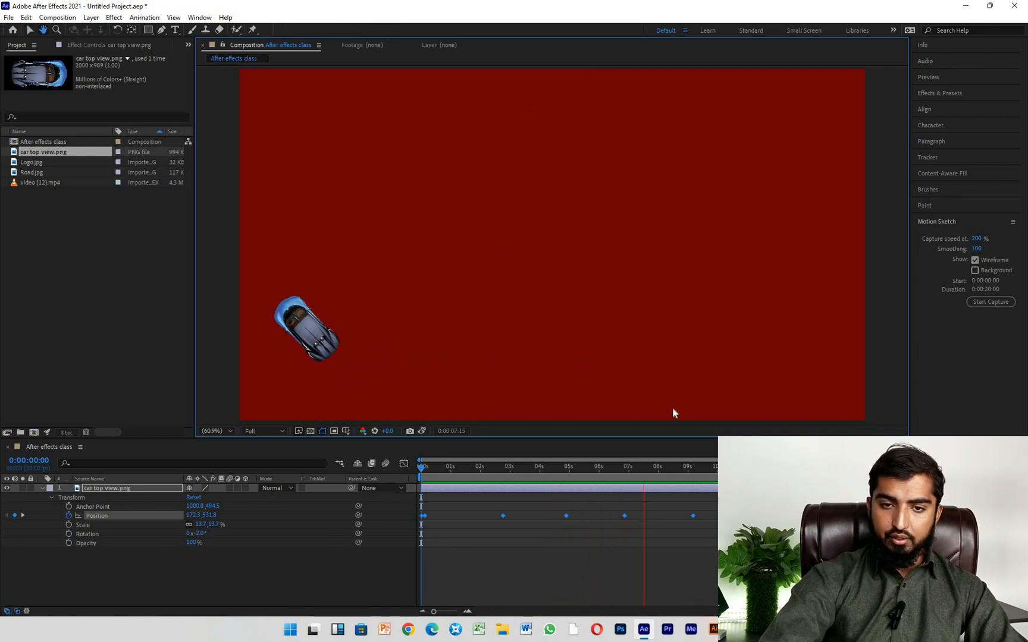
{"action": "left_click", "coordinate": [645, 467]}
{"action": "left_click_drag", "start_coordinate": [644, 467], "coordinate": [375, 469]}
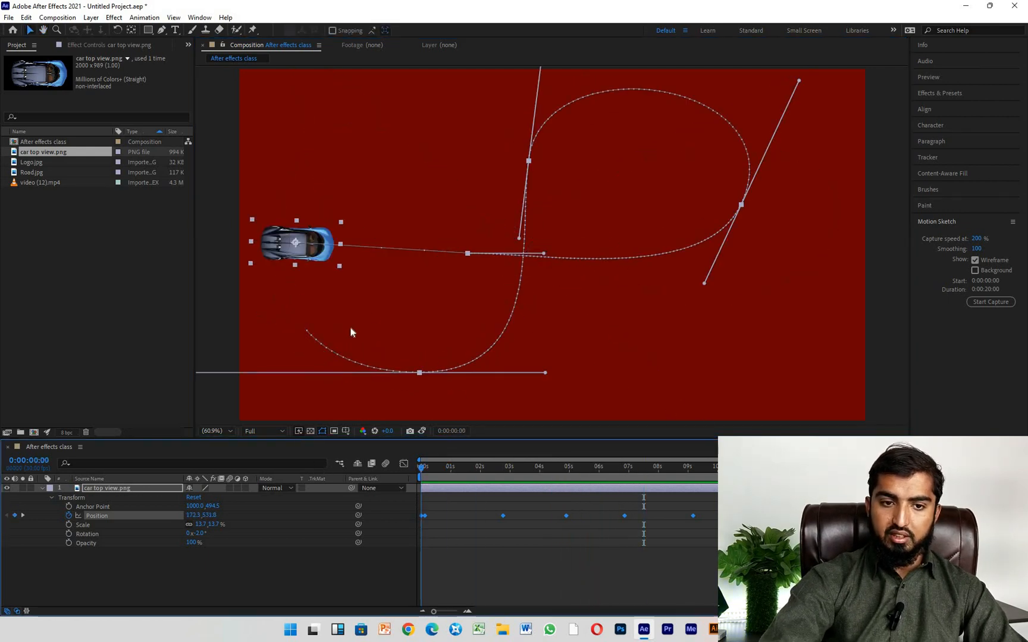
{"action": "key", "text": "space"}
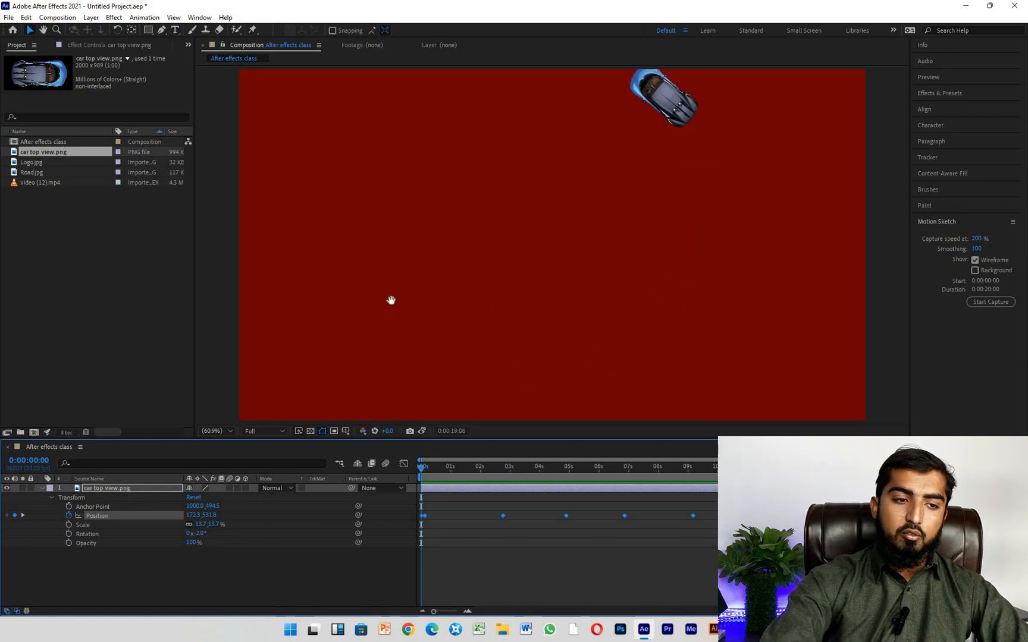
{"action": "key", "text": "space"}
Delete the car's position keyframes and set the Motion Sketch capture speed to 25%.
{"action": "left_click", "coordinate": [69, 516]}
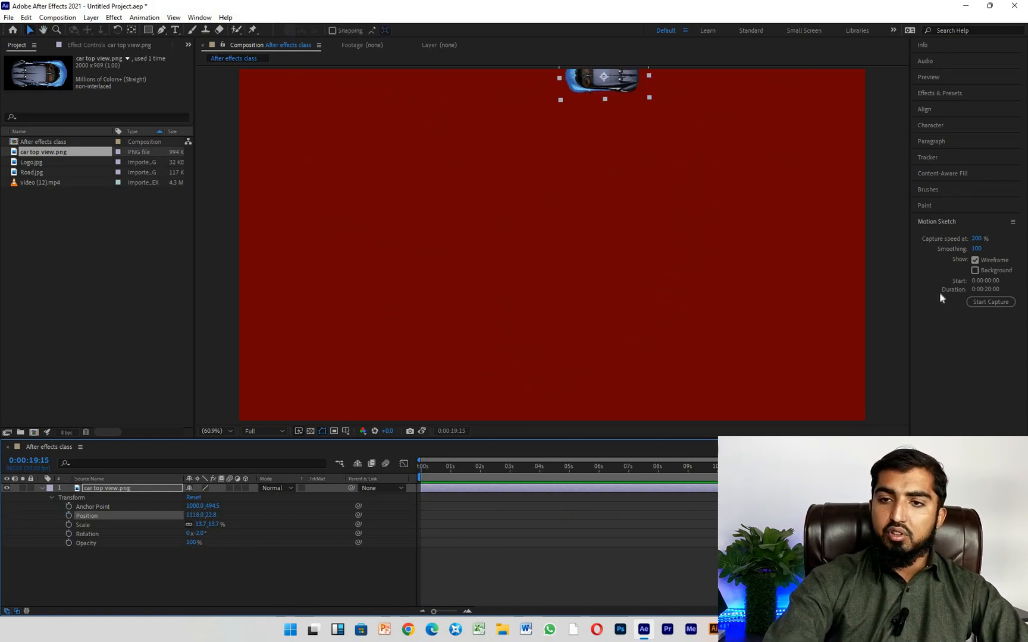
{"action": "left_click_drag", "start_coordinate": [981, 240], "coordinate": [973, 239]}
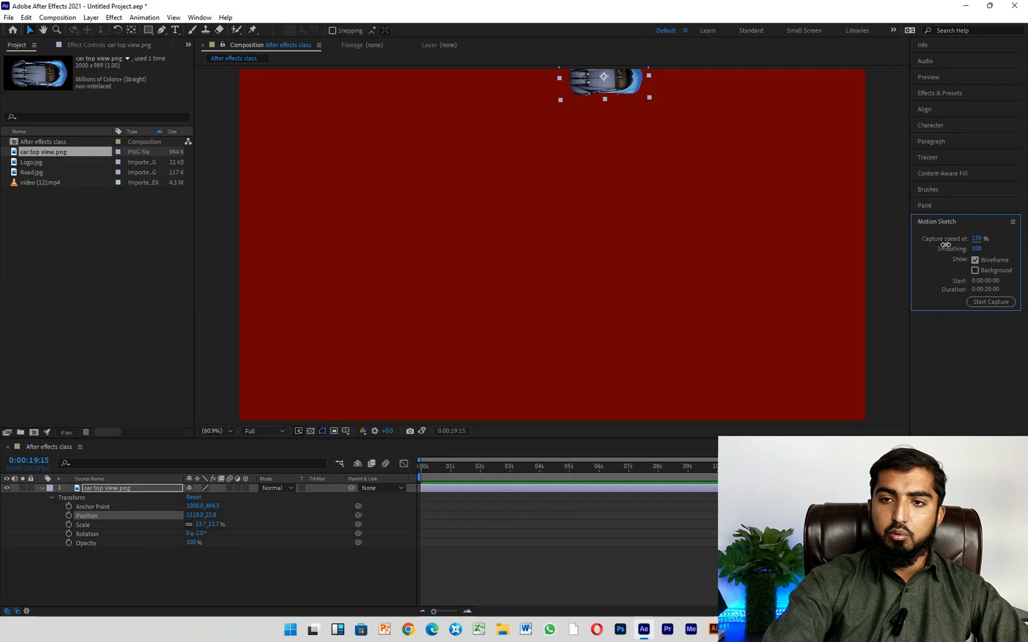
{"action": "left_click", "coordinate": [976, 239]}
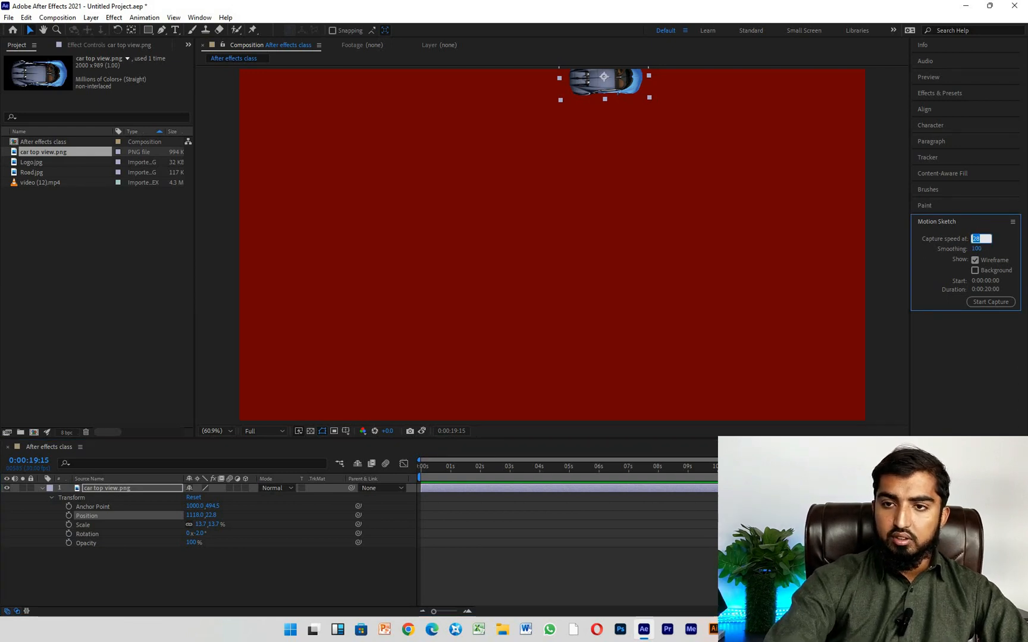
{"action": "type", "text": "25"}
{"action": "key", "text": "Return"}
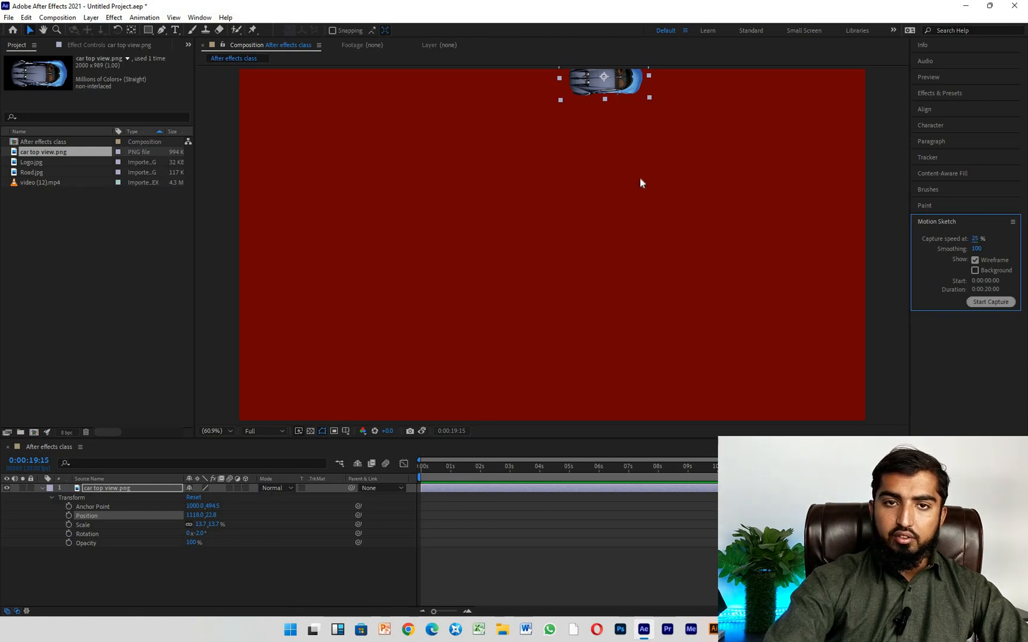
Capture a long path of many overlapping loops across the composition for the car with Motion Sketch, and preview it from the start.
{"action": "mouse_move", "coordinate": [615, 83]}
{"action": "left_mouse_down"}
{"action": "mouse_move", "coordinate": [490, 143]}
{"action": "mouse_move", "coordinate": [300, 268]}
{"action": "mouse_move", "coordinate": [305, 237]}
{"action": "mouse_move", "coordinate": [629, 264]}
{"action": "mouse_move", "coordinate": [745, 248]}
{"action": "mouse_move", "coordinate": [758, 158]}
{"action": "mouse_move", "coordinate": [602, 126]}
{"action": "mouse_move", "coordinate": [428, 317]}
{"action": "mouse_move", "coordinate": [315, 253]}
{"action": "mouse_move", "coordinate": [381, 136]}
{"action": "mouse_move", "coordinate": [548, 222]}
{"action": "mouse_move", "coordinate": [655, 320]}
{"action": "mouse_move", "coordinate": [794, 312]}
{"action": "mouse_move", "coordinate": [794, 184]}
{"action": "mouse_move", "coordinate": [631, 211]}
{"action": "mouse_move", "coordinate": [464, 352]}
{"action": "mouse_move", "coordinate": [360, 271]}
{"action": "mouse_move", "coordinate": [404, 156]}
{"action": "mouse_move", "coordinate": [511, 181]}
{"action": "mouse_move", "coordinate": [335, 284]}
{"action": "mouse_move", "coordinate": [369, 373]}
{"action": "mouse_move", "coordinate": [575, 370]}
{"action": "mouse_move", "coordinate": [539, 137]}
{"action": "mouse_move", "coordinate": [309, 148]}
{"action": "mouse_move", "coordinate": [305, 87]}
{"action": "mouse_move", "coordinate": [484, 199]}
{"action": "mouse_move", "coordinate": [615, 220]}
{"action": "mouse_move", "coordinate": [753, 156]}
{"action": "mouse_move", "coordinate": [698, 78]}
{"action": "mouse_move", "coordinate": [573, 133]}
{"action": "mouse_move", "coordinate": [715, 257]}
{"action": "mouse_move", "coordinate": [681, 381]}
{"action": "mouse_move", "coordinate": [488, 252]}
{"action": "mouse_move", "coordinate": [335, 254]}
{"action": "mouse_move", "coordinate": [248, 228]}
{"action": "mouse_move", "coordinate": [311, 121]}
{"action": "mouse_move", "coordinate": [528, 222]}
{"action": "mouse_move", "coordinate": [482, 339]}
{"action": "mouse_move", "coordinate": [324, 324]}
{"action": "mouse_move", "coordinate": [384, 153]}
{"action": "mouse_move", "coordinate": [627, 114]}
{"action": "mouse_move", "coordinate": [766, 281]}
{"action": "mouse_move", "coordinate": [706, 379]}
{"action": "mouse_move", "coordinate": [519, 181]}
{"action": "mouse_move", "coordinate": [396, 135]}
{"action": "mouse_move", "coordinate": [386, 251]}
{"action": "mouse_move", "coordinate": [549, 213]}
{"action": "mouse_move", "coordinate": [761, 192]}
{"action": "mouse_move", "coordinate": [742, 308]}
{"action": "mouse_move", "coordinate": [513, 152]}
{"action": "mouse_move", "coordinate": [389, 228]}
{"action": "mouse_move", "coordinate": [280, 274]}
{"action": "mouse_move", "coordinate": [296, 135]}
{"action": "mouse_move", "coordinate": [388, 262]}
{"action": "mouse_move", "coordinate": [358, 345]}
{"action": "mouse_move", "coordinate": [421, 409]}
{"action": "mouse_move", "coordinate": [532, 330]}
{"action": "mouse_move", "coordinate": [666, 193]}
{"action": "mouse_move", "coordinate": [741, 314]}
{"action": "mouse_move", "coordinate": [545, 173]}
{"action": "mouse_move", "coordinate": [407, 223]}
{"action": "mouse_move", "coordinate": [278, 241]}
{"action": "mouse_move", "coordinate": [356, 120]}
{"action": "mouse_move", "coordinate": [579, 259]}
{"action": "mouse_move", "coordinate": [805, 236]}
{"action": "mouse_move", "coordinate": [718, 131]}
{"action": "mouse_move", "coordinate": [649, 246]}
{"action": "mouse_move", "coordinate": [543, 314]}
{"action": "mouse_move", "coordinate": [411, 220]}
{"action": "mouse_move", "coordinate": [520, 130]}
{"action": "mouse_move", "coordinate": [600, 247]}
{"action": "mouse_move", "coordinate": [451, 329]}
{"action": "mouse_move", "coordinate": [291, 273]}
{"action": "mouse_move", "coordinate": [374, 147]}
{"action": "mouse_move", "coordinate": [603, 282]}
{"action": "mouse_move", "coordinate": [831, 282]}
{"action": "mouse_move", "coordinate": [785, 161]}
{"action": "mouse_move", "coordinate": [711, 321]}
{"action": "mouse_move", "coordinate": [583, 292]}
{"action": "mouse_move", "coordinate": [494, 139]}
{"action": "mouse_move", "coordinate": [418, 204]}
{"action": "mouse_move", "coordinate": [441, 351]}
{"action": "mouse_move", "coordinate": [670, 301]}
{"action": "mouse_move", "coordinate": [791, 381]}
{"action": "mouse_move", "coordinate": [562, 276]}
{"action": "mouse_move", "coordinate": [429, 143]}
{"action": "mouse_move", "coordinate": [334, 211]}
{"action": "mouse_move", "coordinate": [390, 350]}
{"action": "mouse_move", "coordinate": [590, 222]}
{"action": "mouse_move", "coordinate": [757, 218]}
{"action": "mouse_move", "coordinate": [695, 322]}
{"action": "mouse_move", "coordinate": [507, 161]}
{"action": "mouse_move", "coordinate": [337, 158]}
{"action": "mouse_move", "coordinate": [255, 369]}
{"action": "mouse_move", "coordinate": [270, 205]}
{"action": "mouse_move", "coordinate": [445, 174]}
{"action": "mouse_move", "coordinate": [688, 270]}
{"action": "mouse_move", "coordinate": [835, 167]}
{"action": "mouse_move", "coordinate": [698, 221]}
{"action": "mouse_move", "coordinate": [655, 357]}
{"action": "mouse_move", "coordinate": [510, 184]}
{"action": "mouse_move", "coordinate": [357, 122]}
{"action": "mouse_move", "coordinate": [402, 262]}
{"action": "mouse_move", "coordinate": [591, 226]}
{"action": "mouse_move", "coordinate": [793, 222]}
{"action": "mouse_move", "coordinate": [757, 332]}
{"action": "mouse_move", "coordinate": [533, 167]}
{"action": "mouse_move", "coordinate": [387, 145]}
{"action": "mouse_move", "coordinate": [421, 268]}
{"action": "mouse_move", "coordinate": [628, 232]}
{"action": "mouse_move", "coordinate": [816, 260]}
{"action": "mouse_move", "coordinate": [745, 367]}
{"action": "mouse_move", "coordinate": [549, 252]}
{"action": "mouse_move", "coordinate": [470, 328]}
{"action": "mouse_move", "coordinate": [325, 139]}
{"action": "mouse_move", "coordinate": [514, 175]}
{"action": "mouse_move", "coordinate": [763, 198]}
{"action": "mouse_move", "coordinate": [635, 101]}
{"action": "mouse_move", "coordinate": [675, 312]}
{"action": "mouse_move", "coordinate": [595, 382]}
{"action": "mouse_move", "coordinate": [415, 353]}
{"action": "mouse_move", "coordinate": [333, 230]}
{"action": "mouse_move", "coordinate": [787, 238]}
{"action": "mouse_move", "coordinate": [656, 99]}
{"action": "mouse_move", "coordinate": [605, 195]}
{"action": "mouse_move", "coordinate": [504, 326]}
{"action": "mouse_move", "coordinate": [330, 290]}
{"action": "mouse_move", "coordinate": [475, 283]}
{"action": "mouse_move", "coordinate": [727, 248]}
{"action": "mouse_move", "coordinate": [693, 156]}
{"action": "mouse_move", "coordinate": [605, 312]}
{"action": "mouse_move", "coordinate": [393, 181]}
{"action": "mouse_move", "coordinate": [340, 266]}
{"action": "mouse_move", "coordinate": [554, 273]}
{"action": "mouse_move", "coordinate": [784, 256]}
{"action": "mouse_move", "coordinate": [661, 356]}
{"action": "mouse_move", "coordinate": [558, 185]}
{"action": "mouse_move", "coordinate": [380, 210]}
{"action": "mouse_move", "coordinate": [486, 262]}
{"action": "mouse_move", "coordinate": [714, 255]}
{"action": "mouse_move", "coordinate": [686, 370]}
{"action": "mouse_move", "coordinate": [490, 269]}
{"action": "mouse_move", "coordinate": [369, 147]}
{"action": "mouse_move", "coordinate": [346, 290]}
{"action": "mouse_move", "coordinate": [627, 201]}
{"action": "mouse_move", "coordinate": [826, 282]}
{"action": "mouse_move", "coordinate": [634, 326]}
{"action": "mouse_move", "coordinate": [441, 104]}
{"action": "mouse_move", "coordinate": [349, 174]}
{"action": "mouse_move", "coordinate": [525, 226]}
{"action": "mouse_move", "coordinate": [766, 232]}
{"action": "mouse_move", "coordinate": [718, 361]}
{"action": "mouse_move", "coordinate": [515, 357]}
{"action": "mouse_move", "coordinate": [344, 236]}
{"action": "mouse_move", "coordinate": [429, 99]}
{"action": "mouse_move", "coordinate": [629, 163]}
{"action": "mouse_move", "coordinate": [619, 289]}
{"action": "mouse_move", "coordinate": [444, 279]}
{"action": "mouse_move", "coordinate": [420, 158]}
{"action": "left_mouse_up"}
{"action": "left_click", "coordinate": [990, 301]}
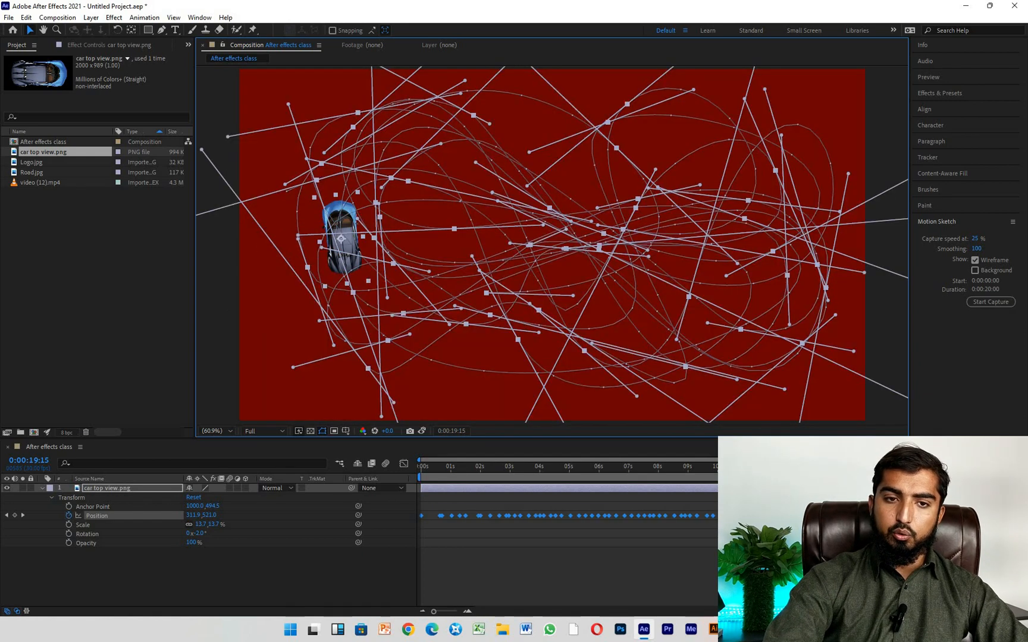
{"action": "key", "text": "space"}
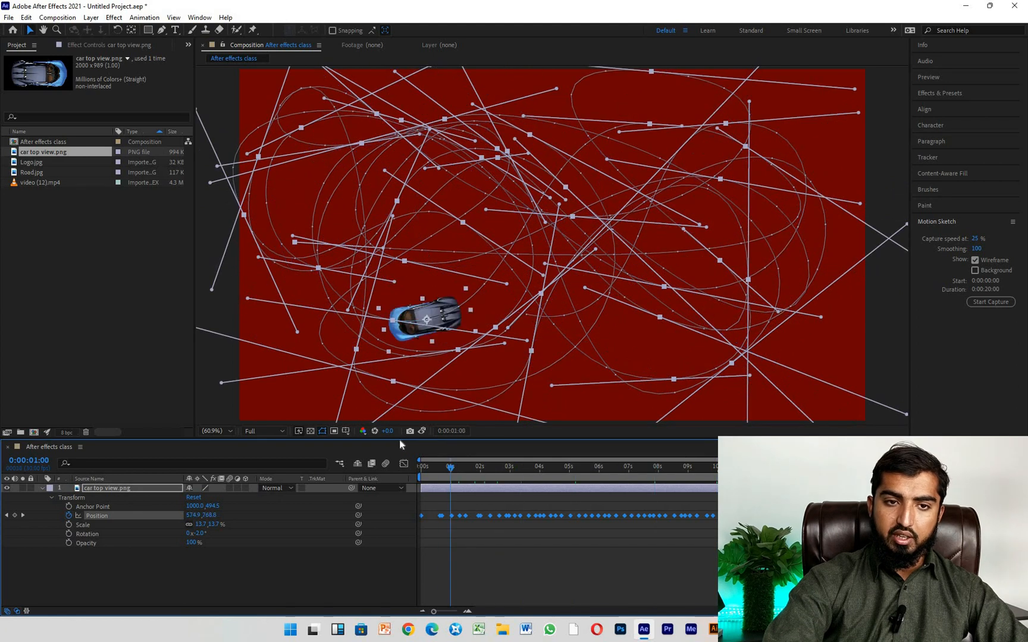
{"action": "key", "text": "space"}
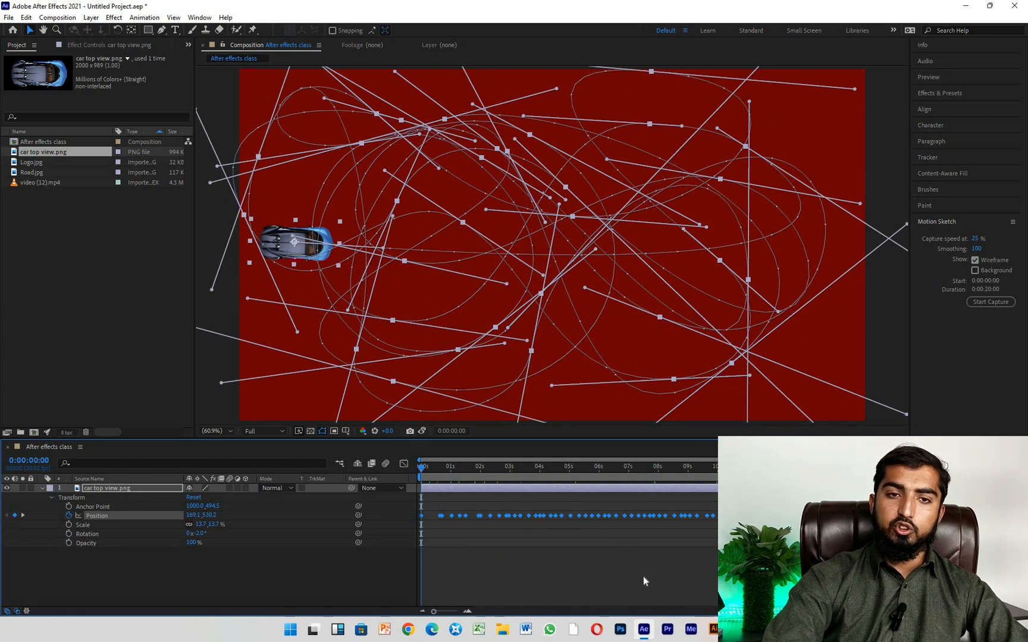
{"action": "key", "text": "space"}
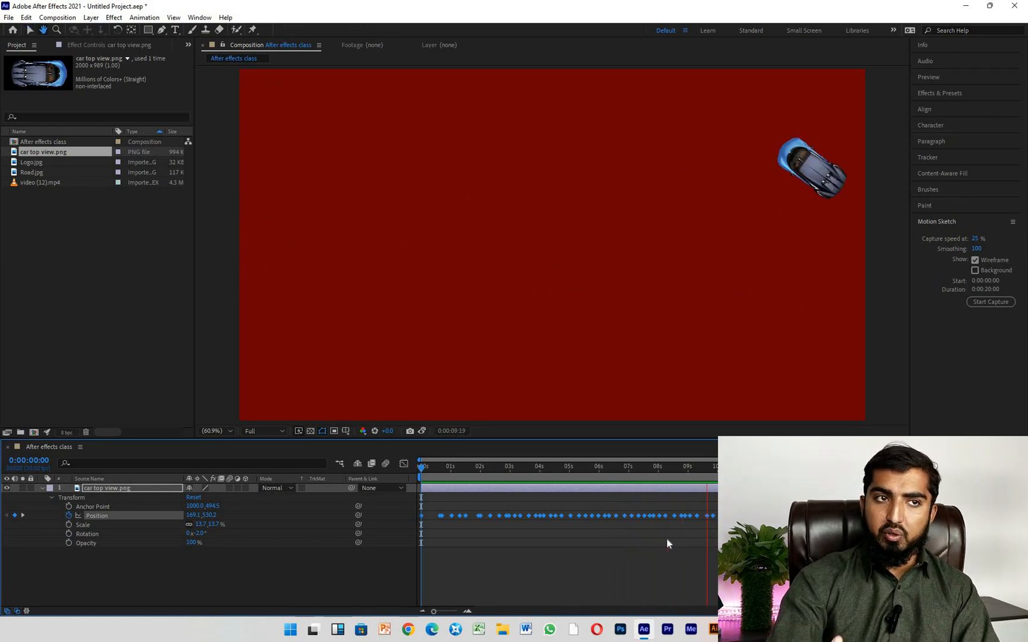
{"action": "key", "text": "space"}
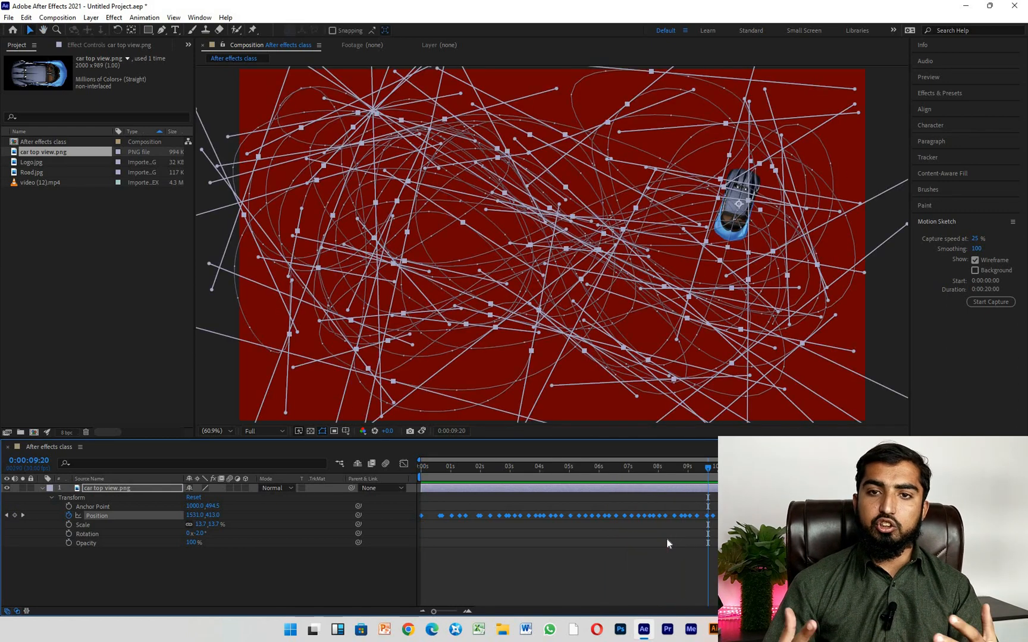